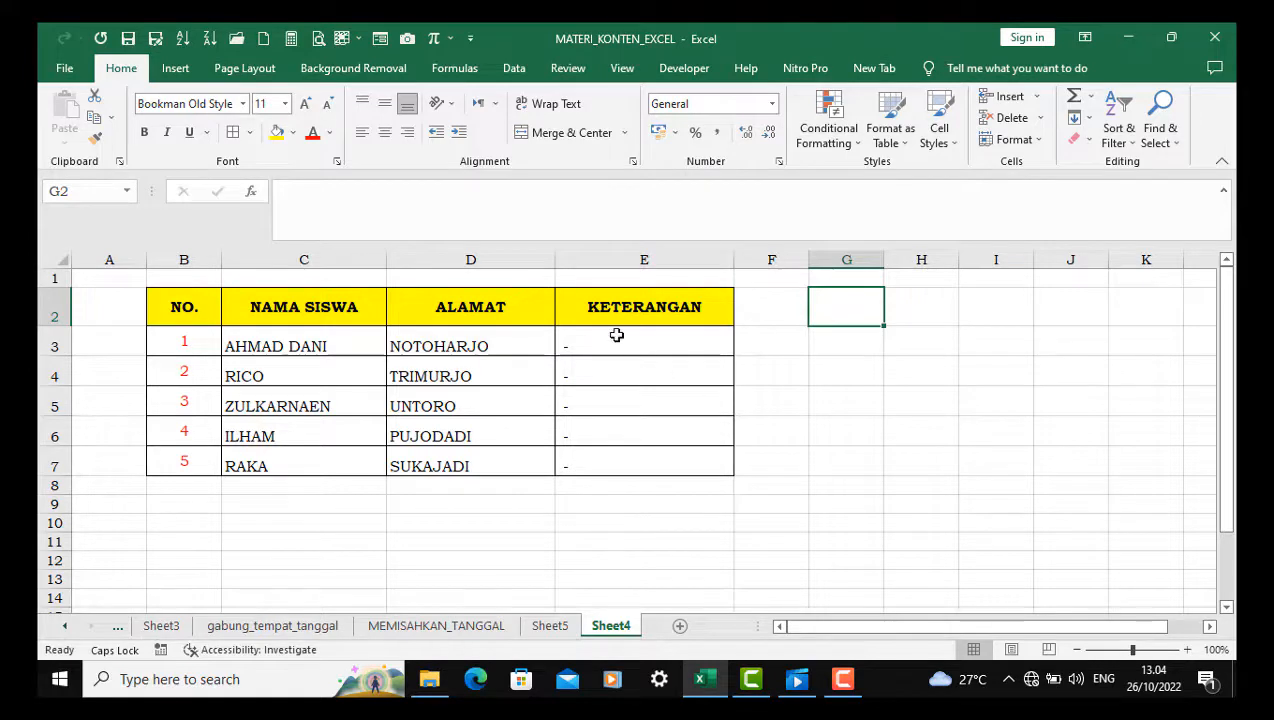
Open Data Validation for cell E3, the first entry under KETERANGAN, and set the allowed criteria to List.
click(614, 345)
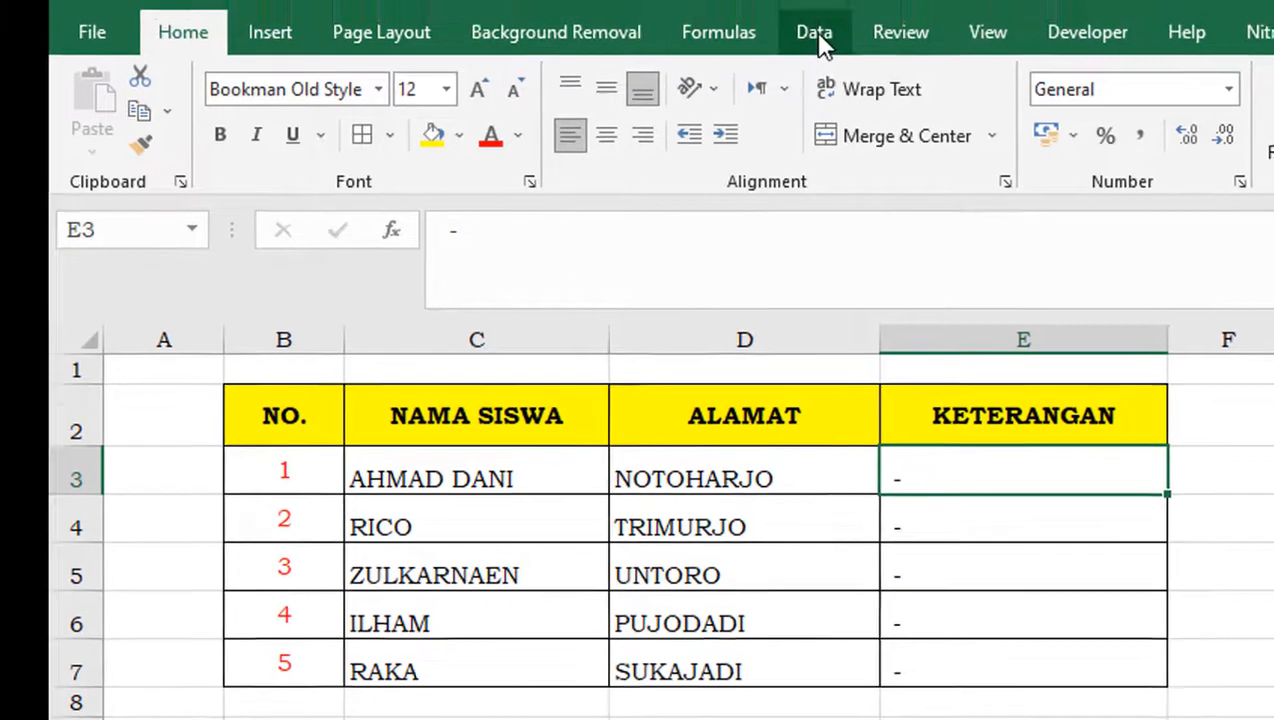
click(830, 12)
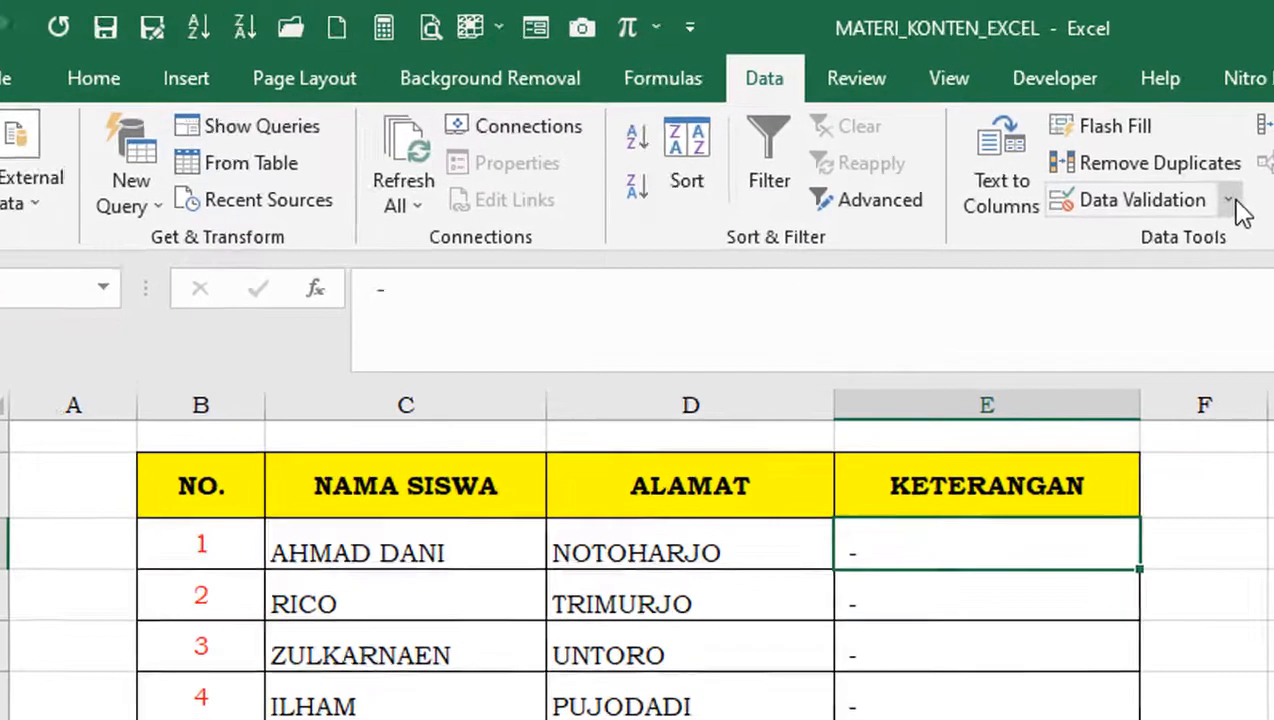
click(1229, 201)
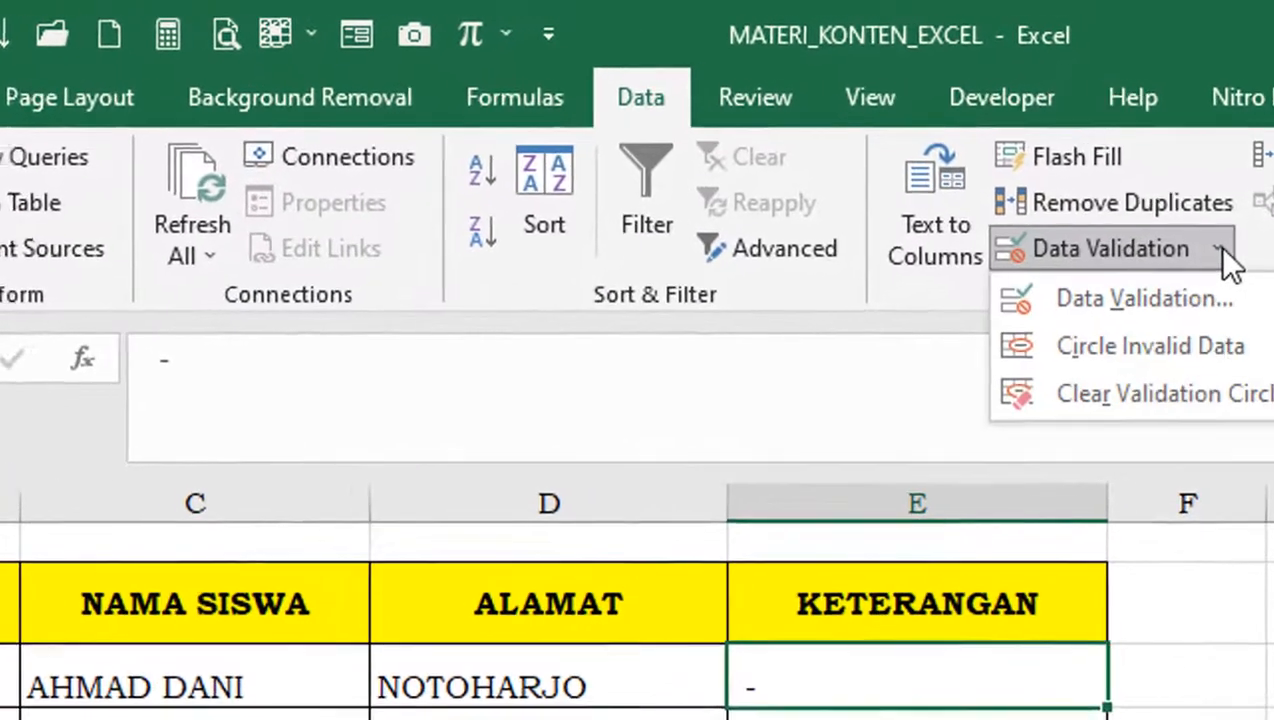
click(1207, 247)
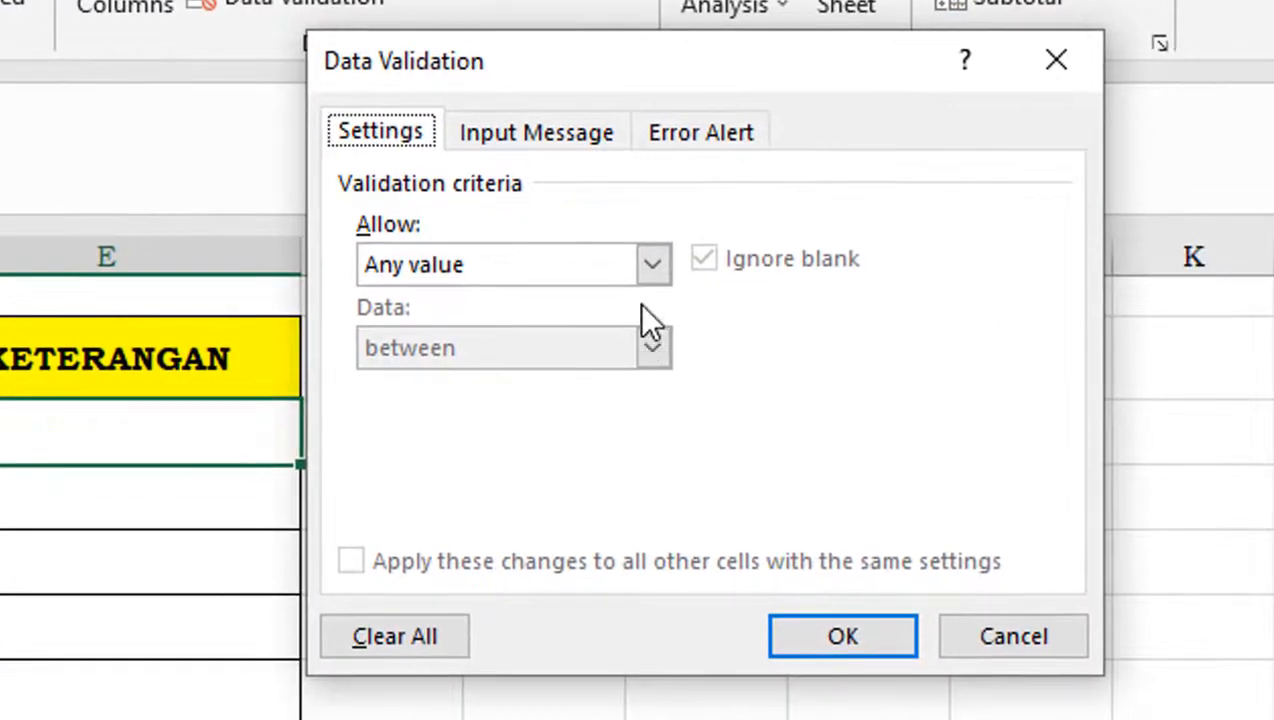
click(655, 262)
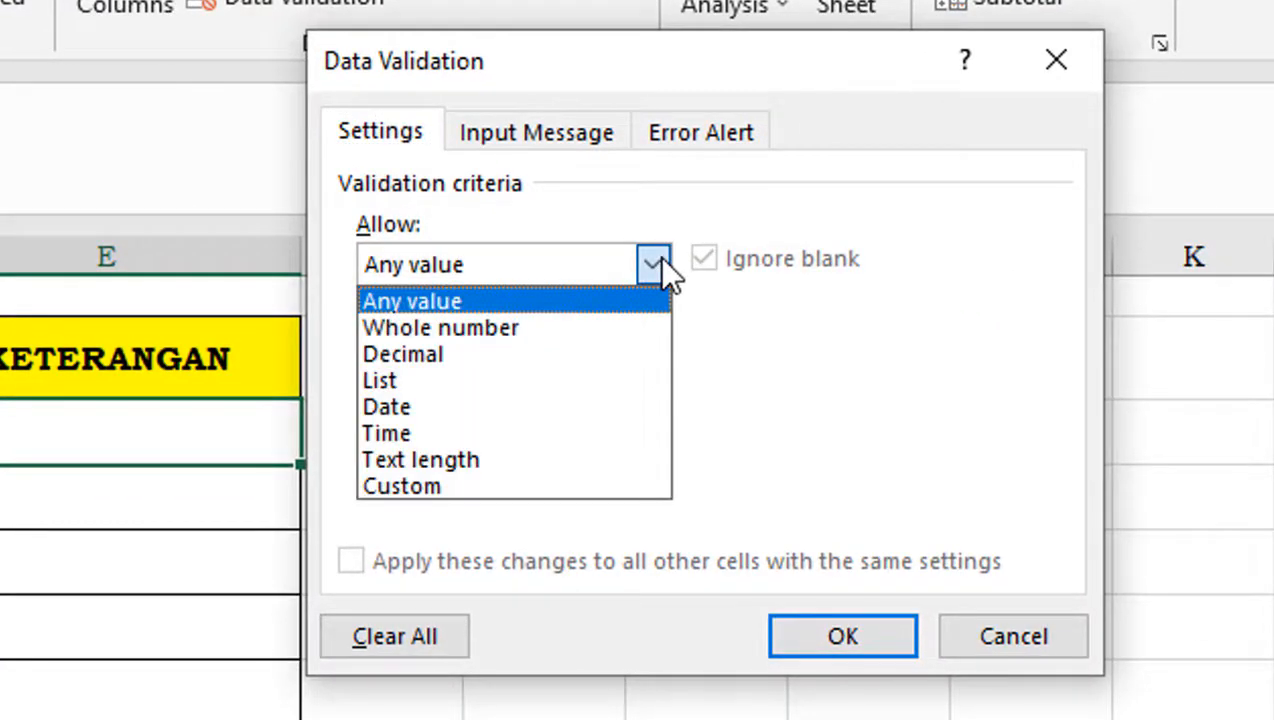
click(400, 381)
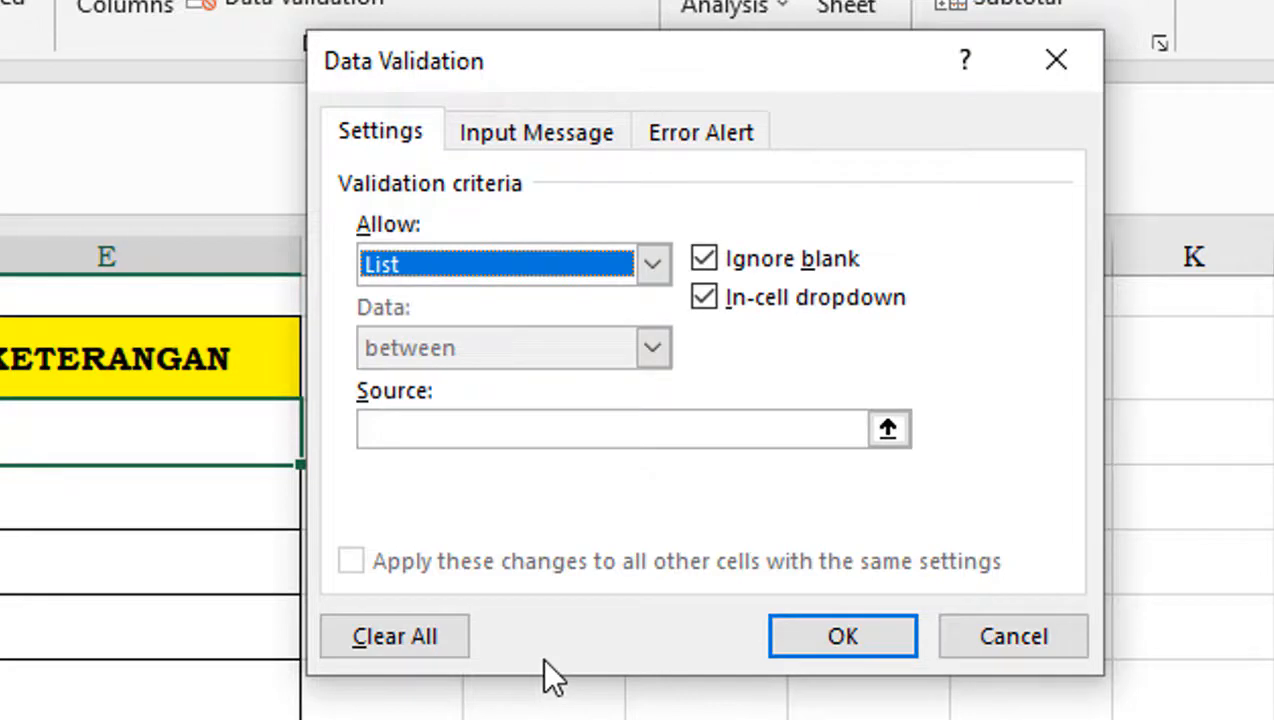
Enter "PNS; PENSIUNAN; BURUH; PETANI; NELAYAN" as the list source and apply the validation rule.
click(435, 432)
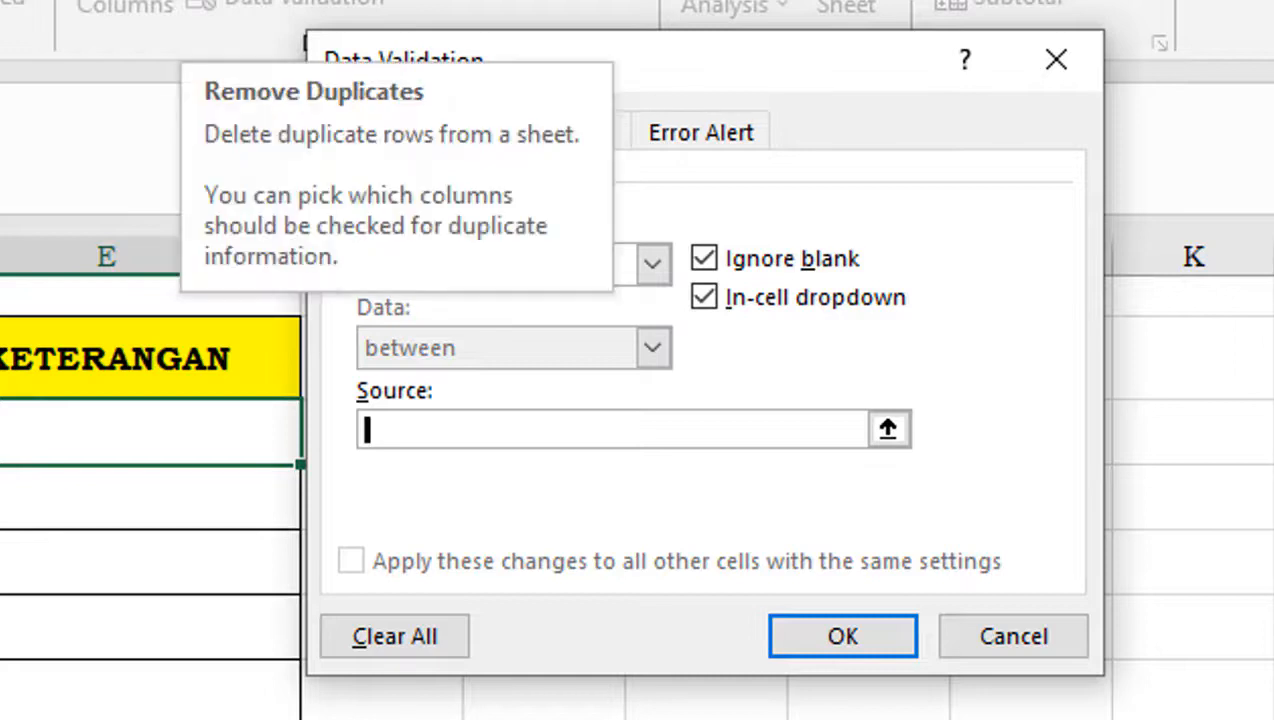
text(PNS)
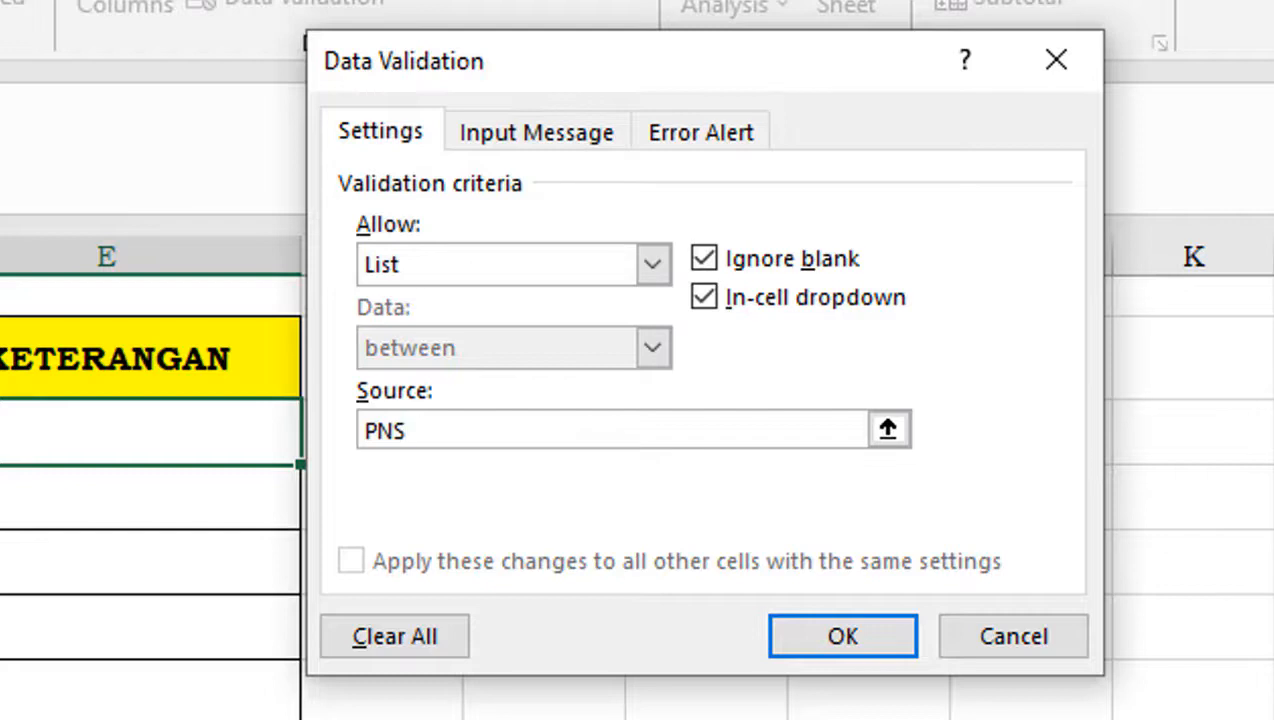
text(; PENS)
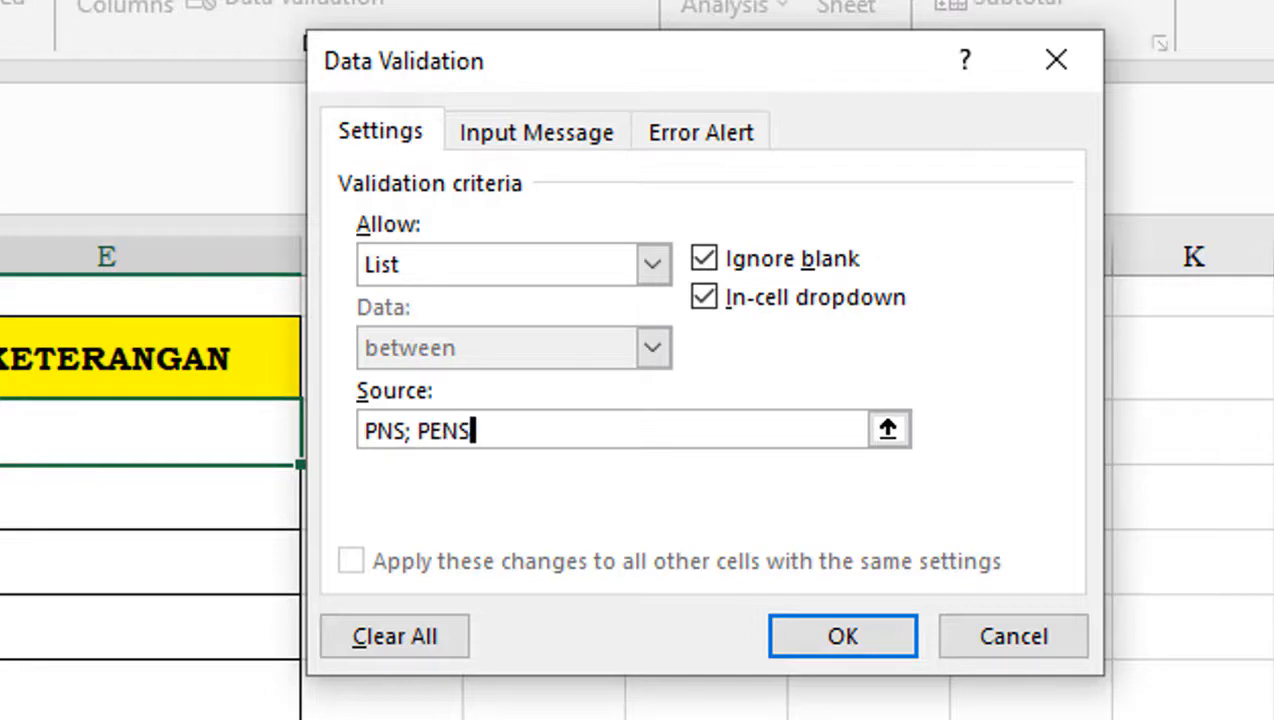
text(IUNAN)
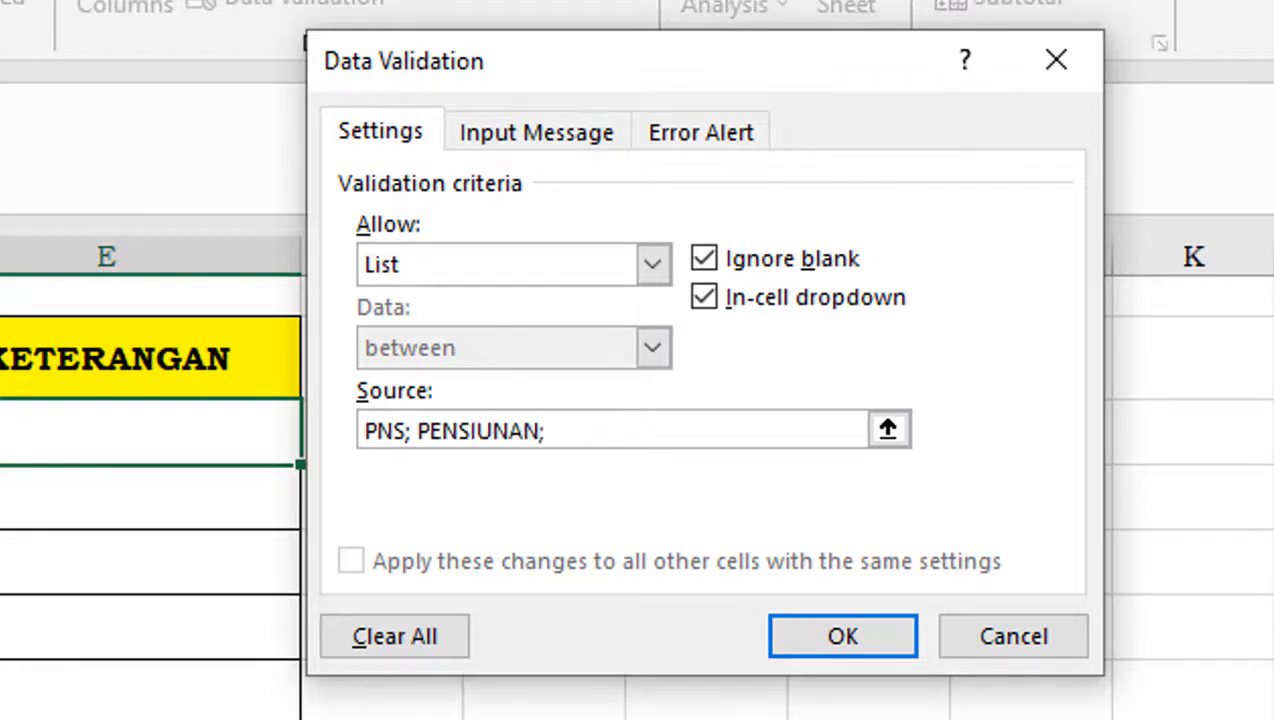
text(; BURUH)
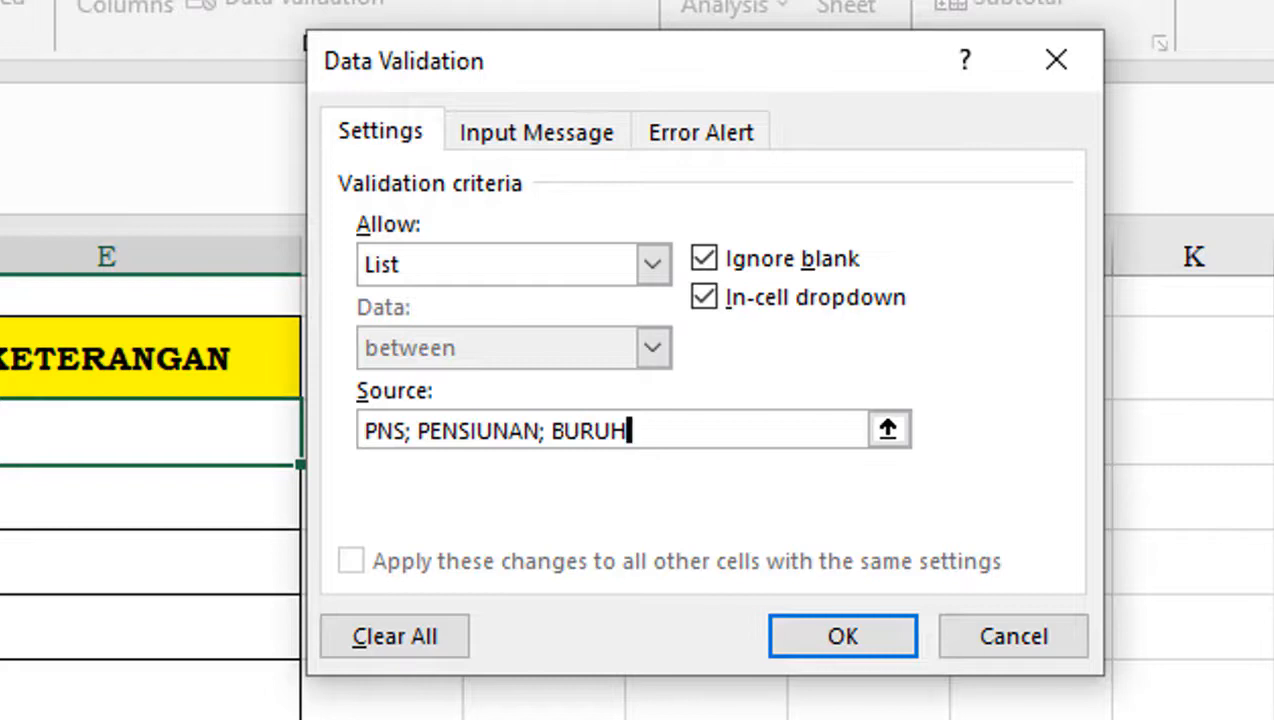
text(; PETANI)
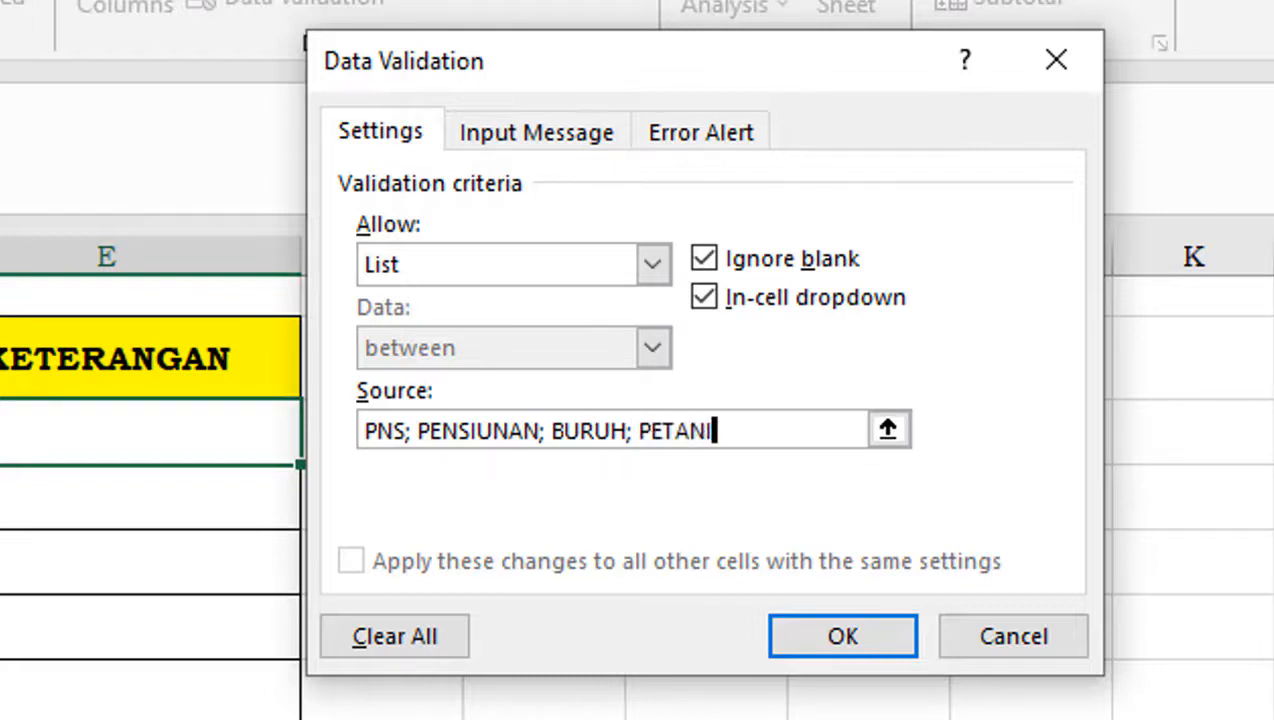
text(; NE)
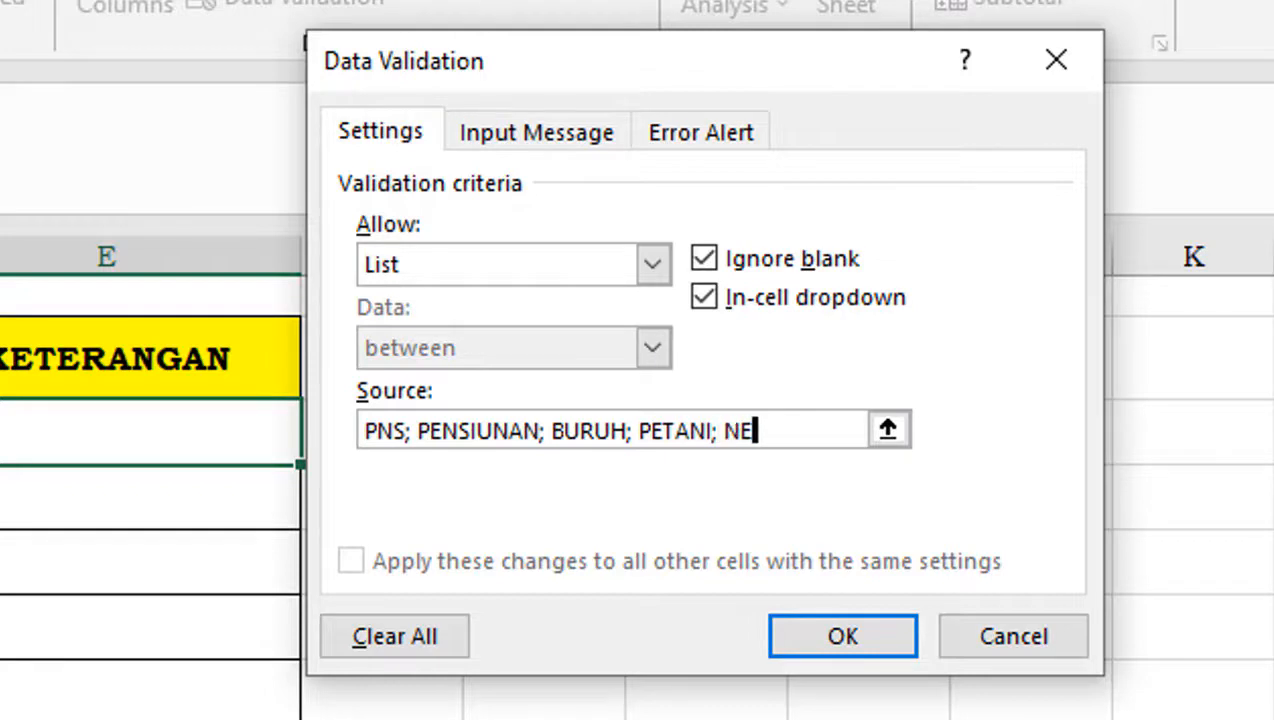
text(LAYAN)
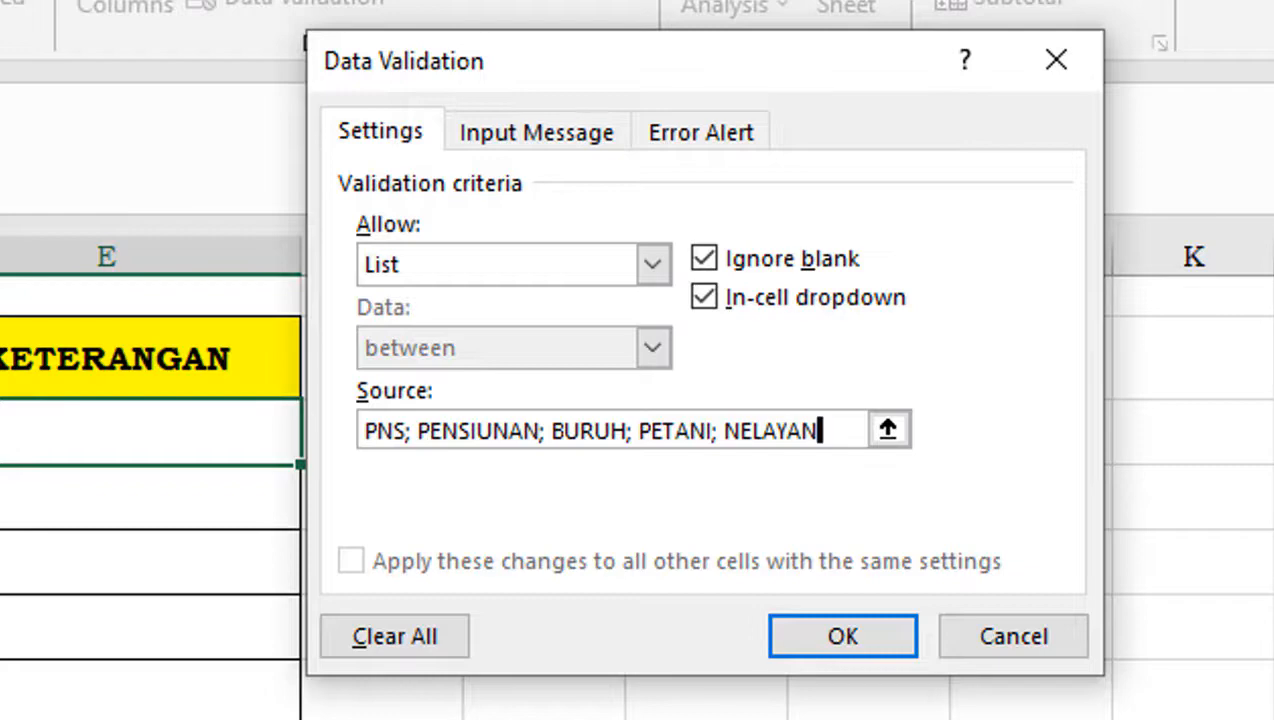
click(855, 640)
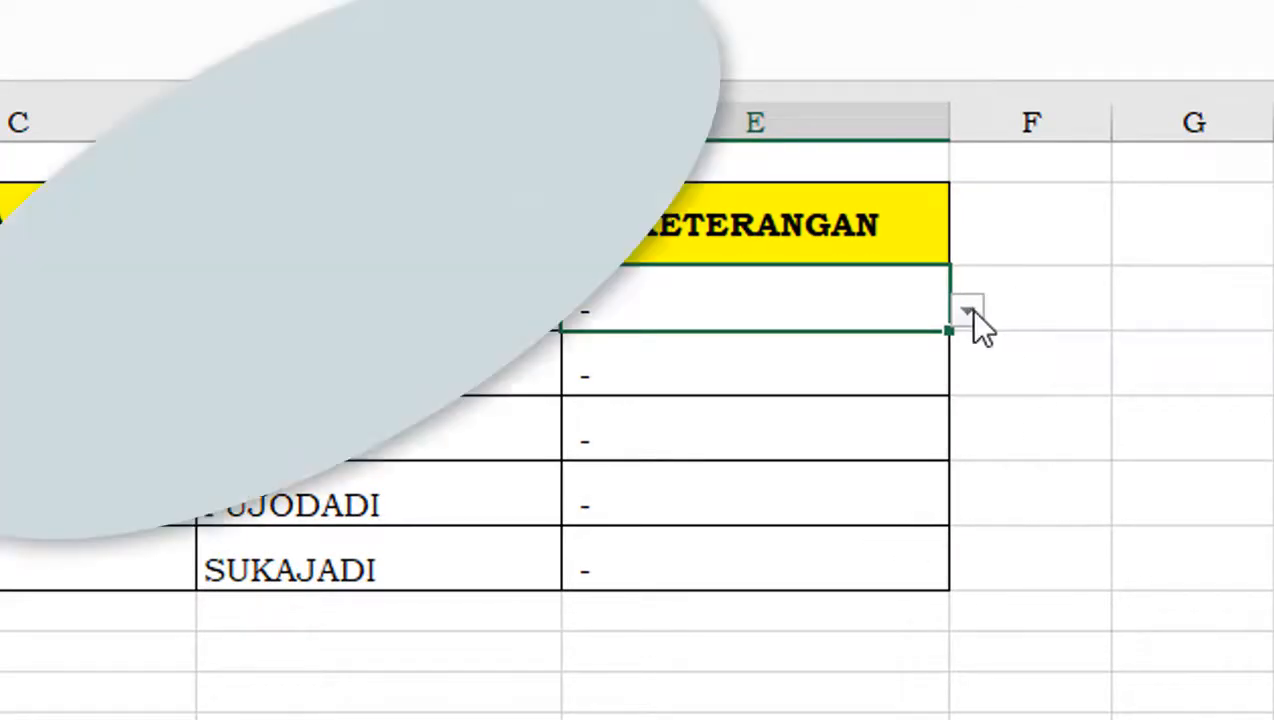
Choose BURUH from the list in cell E3 and fill it down through E7.
click(968, 310)
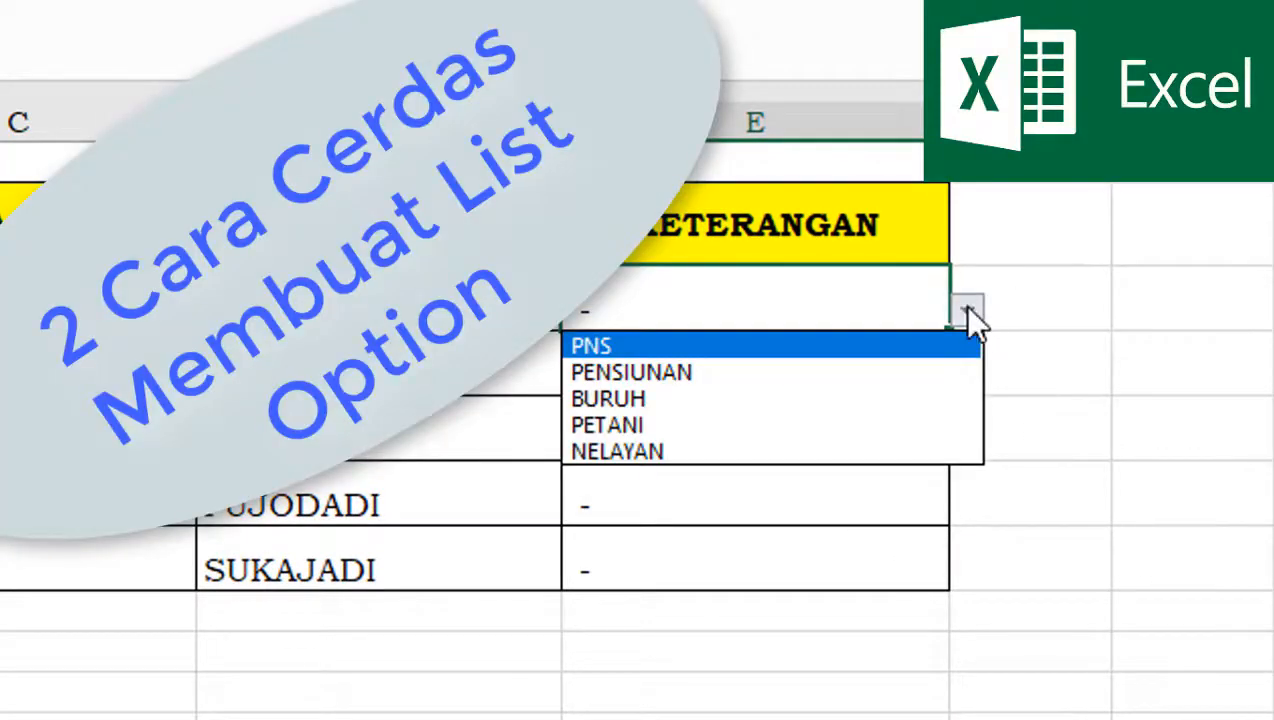
click(645, 398)
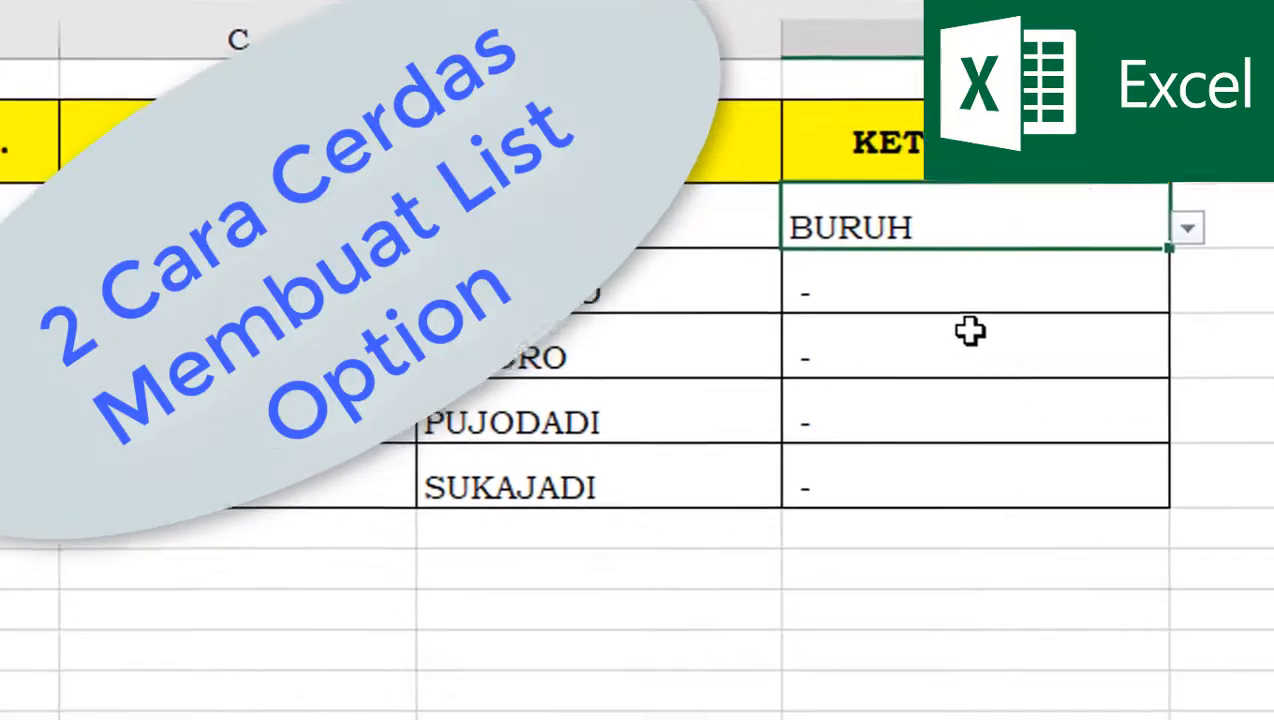
click(809, 367)
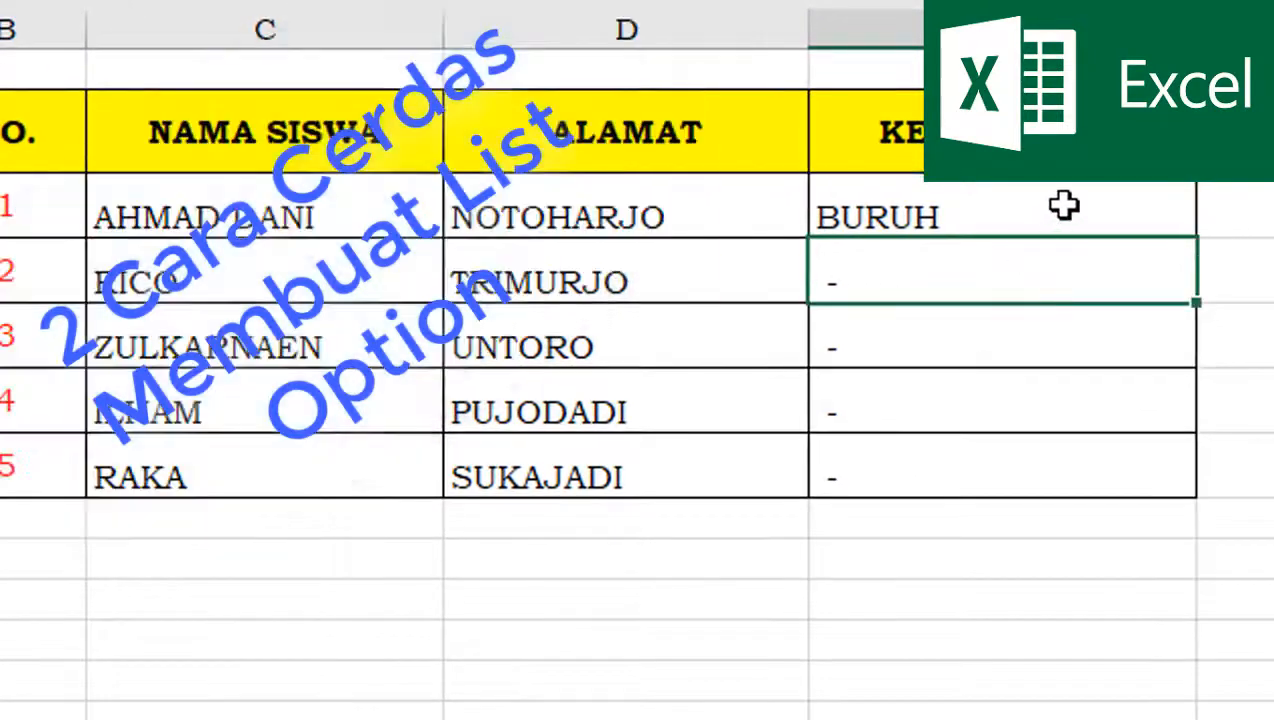
click(1063, 205)
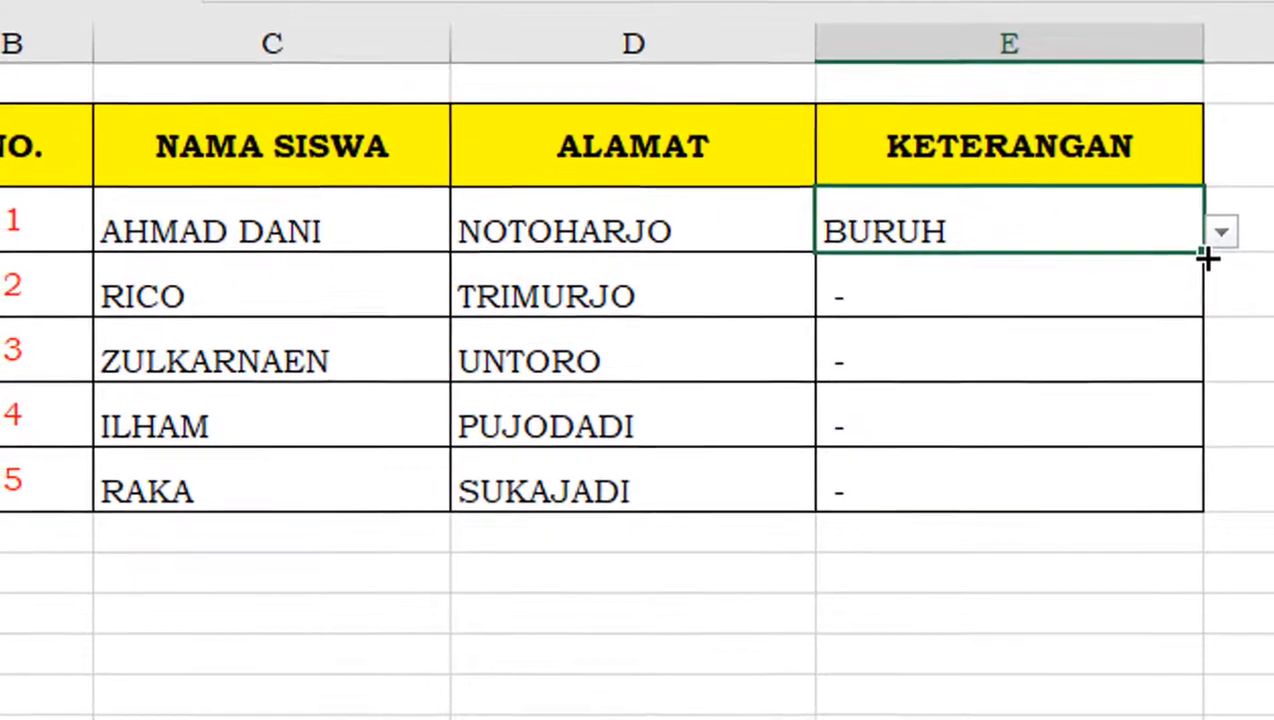
drag(1207, 259, 1246, 516)
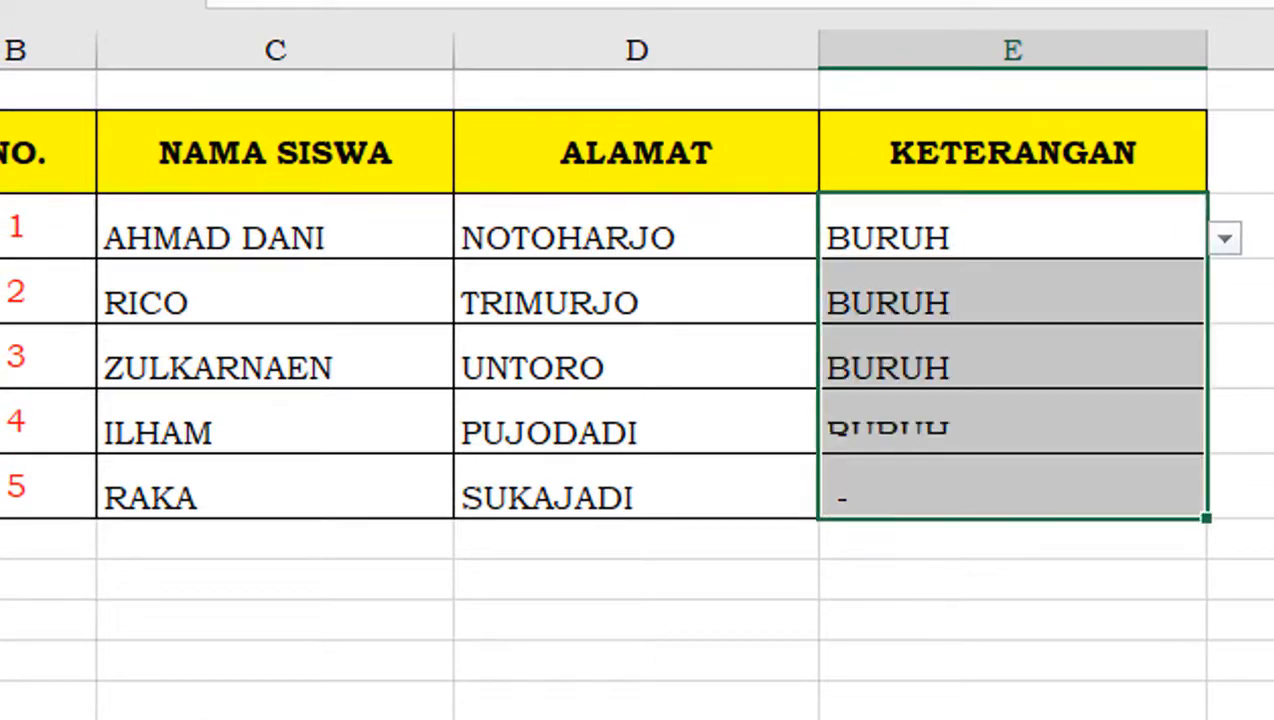
Choose PENSIUNAN from the list in cell E4 and PETANI in cell E5.
click(997, 301)
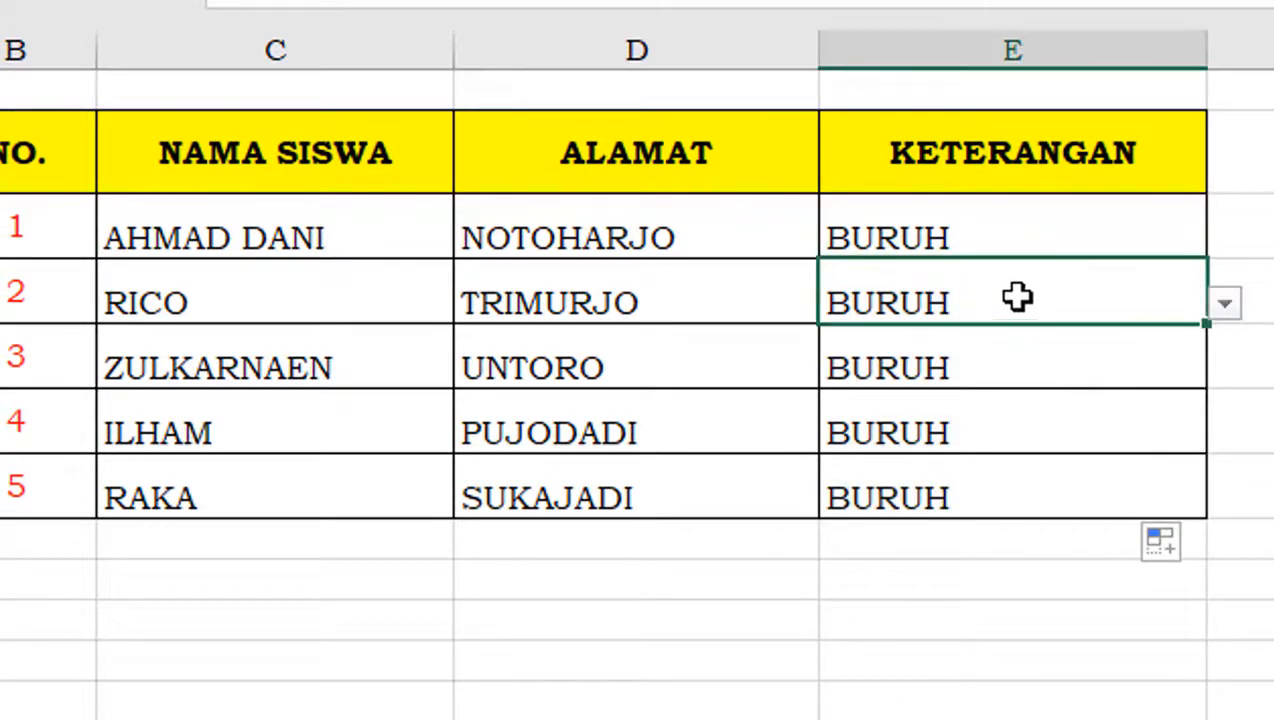
click(1228, 305)
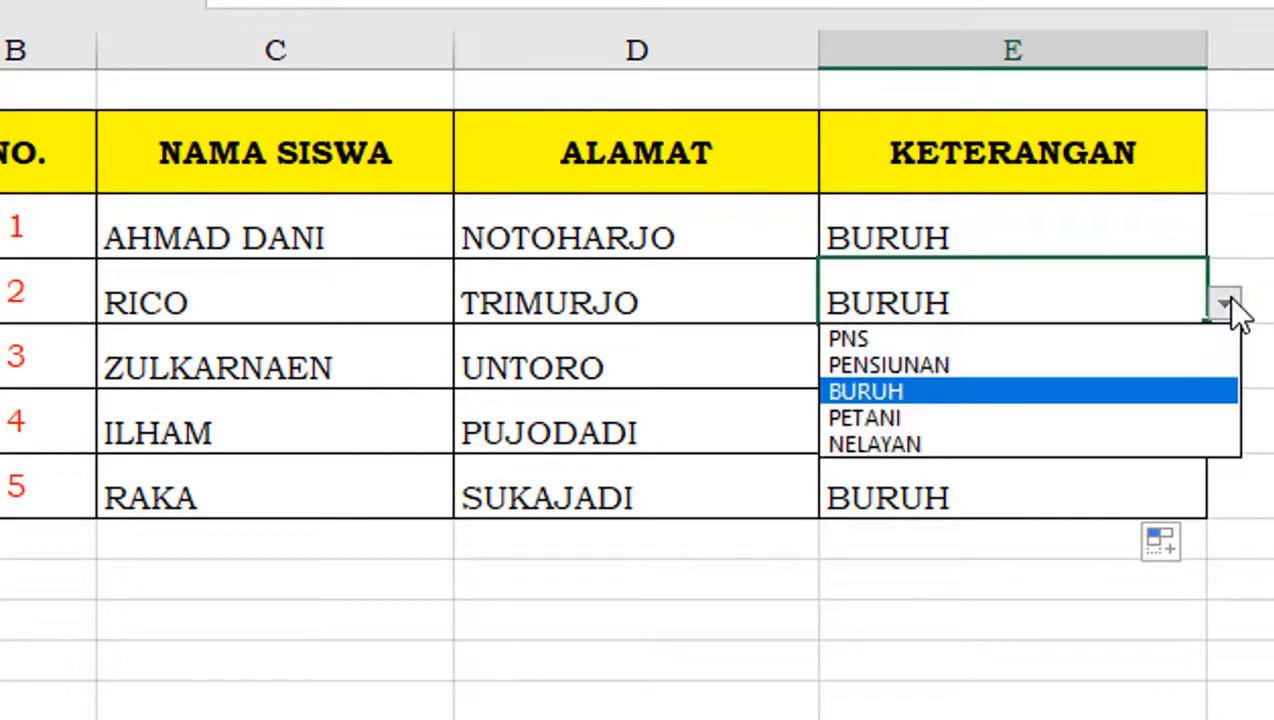
click(906, 364)
click(1058, 390)
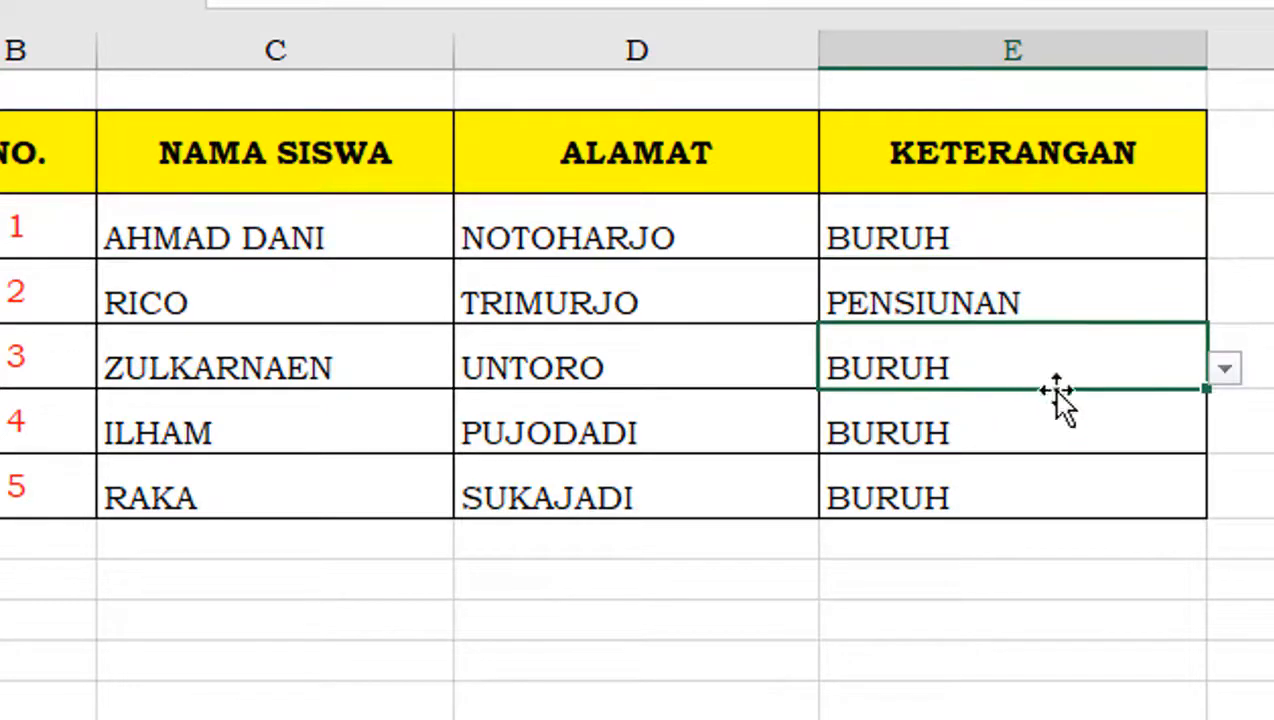
click(1224, 370)
click(897, 482)
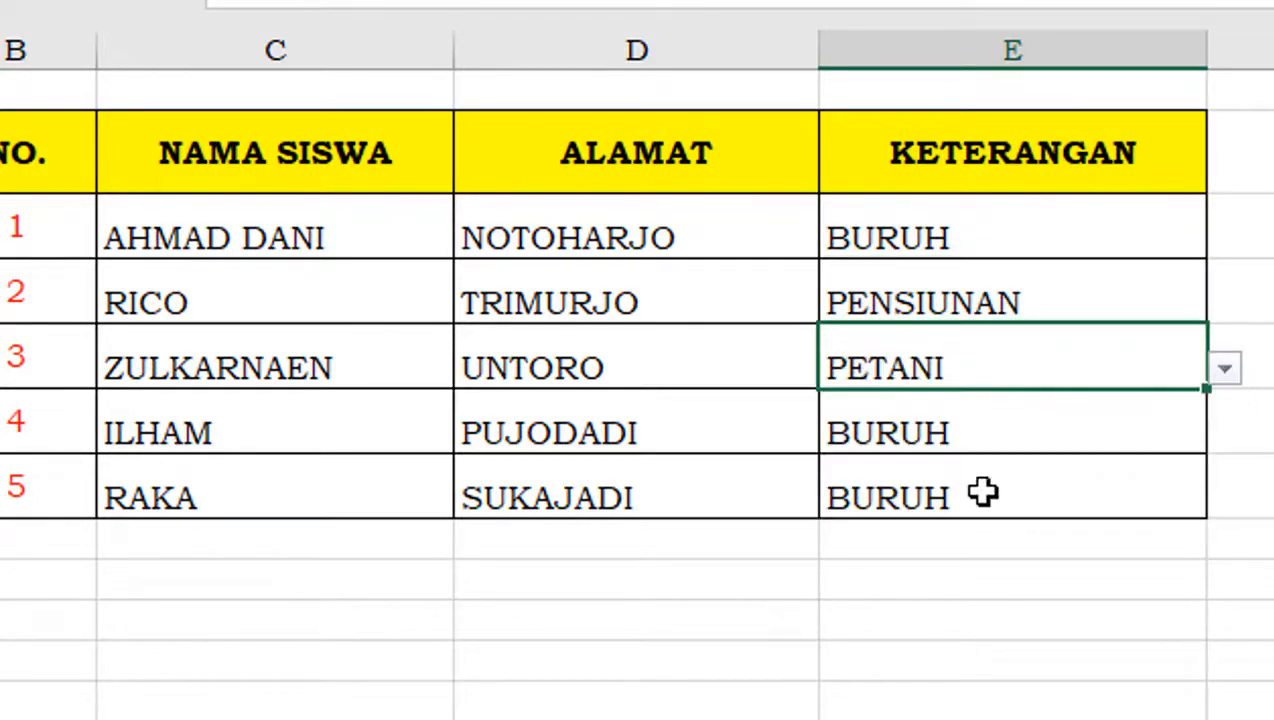
Choose PNS from the list in cell E7, the last row of the KETERANGAN column.
click(1018, 489)
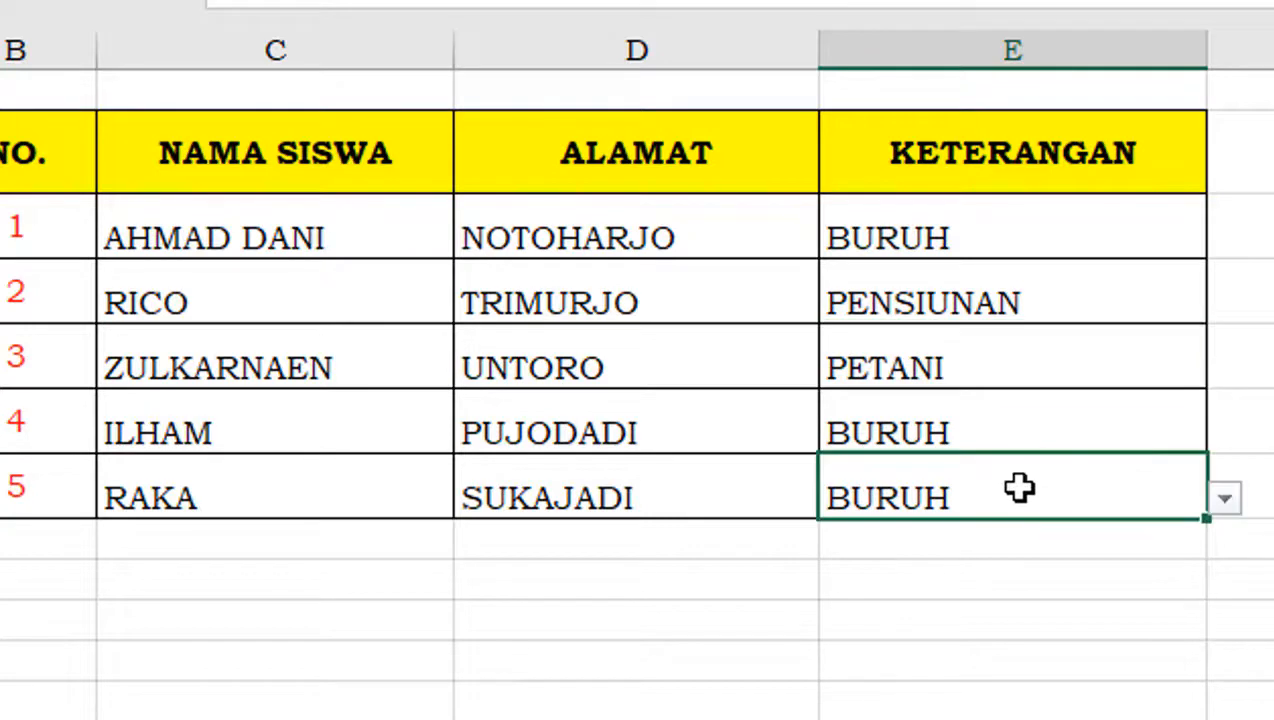
click(1225, 498)
click(890, 530)
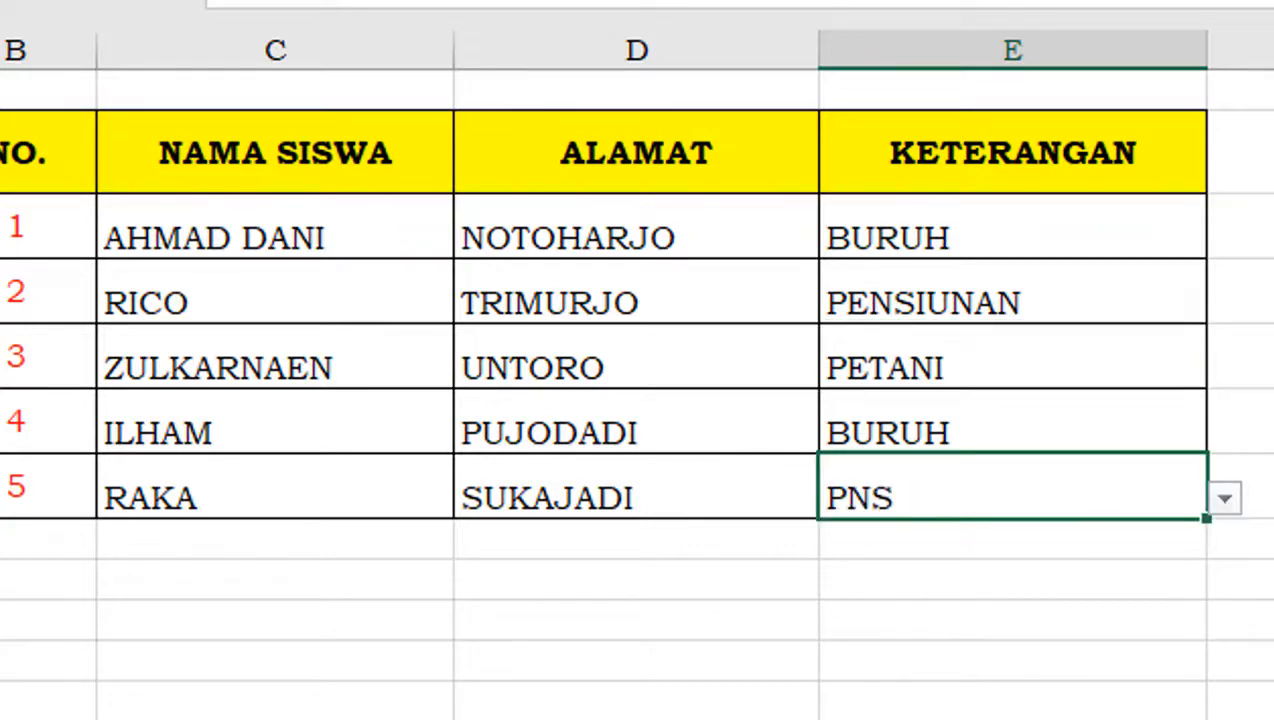
click(1268, 575)
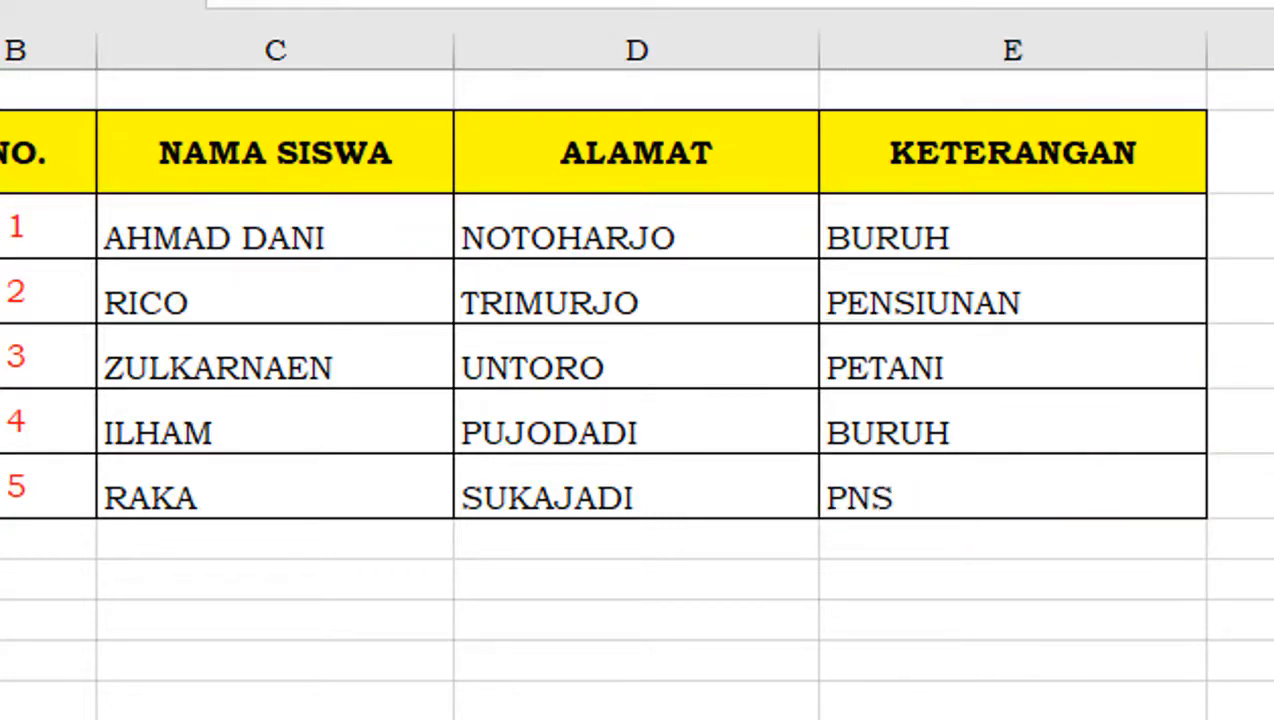
Clear the contents of cells E3 to E7 in the KETERANGAN column.
click(1012, 237)
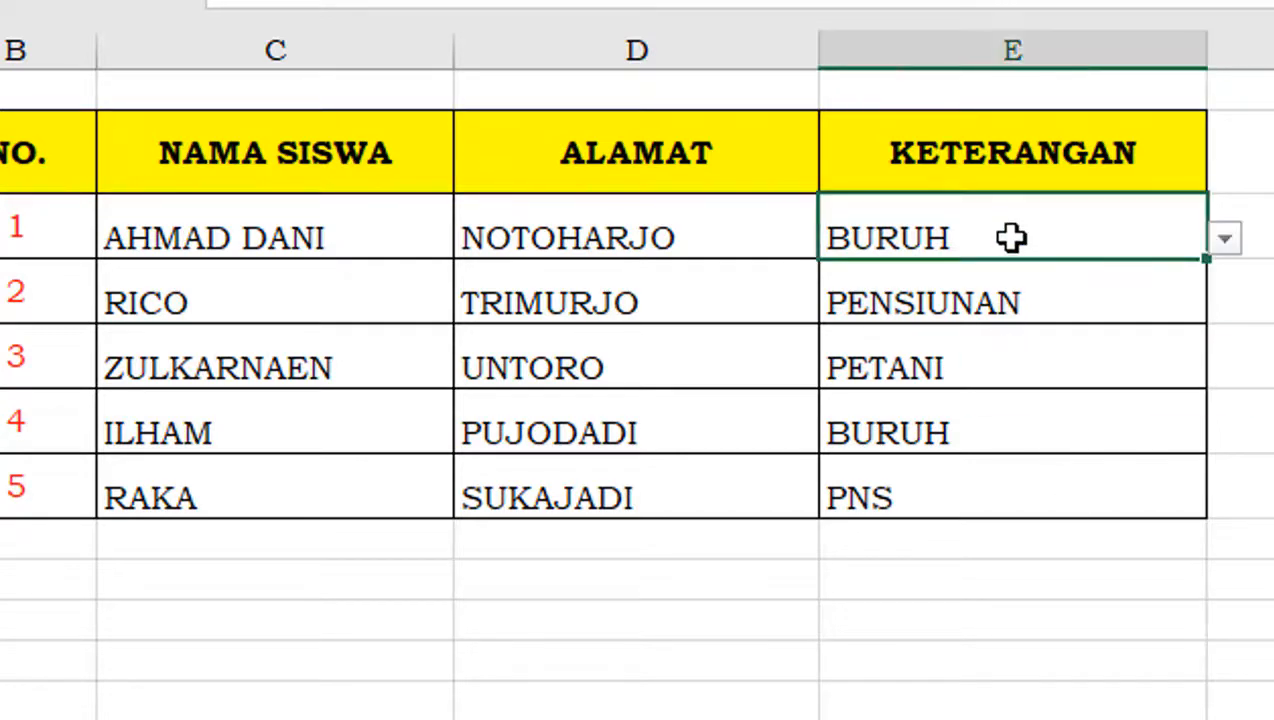
drag(1012, 237, 1048, 520)
key(Delete)
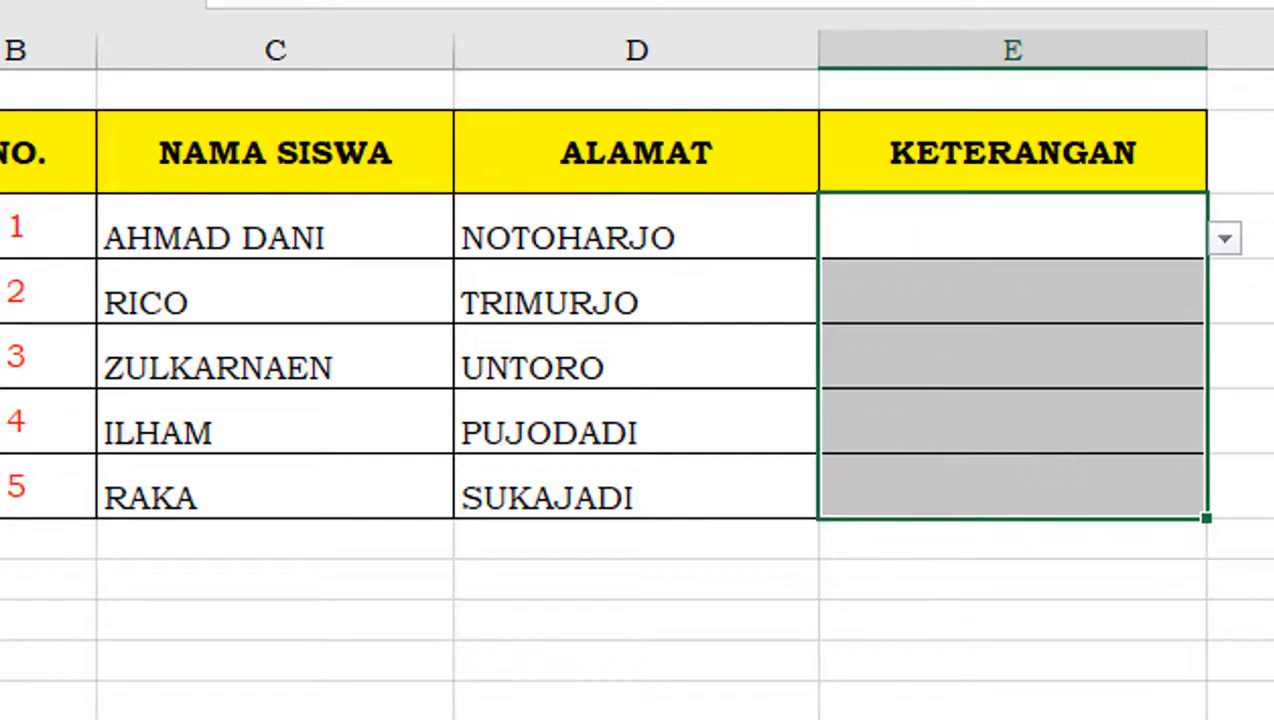
Check the list of options offered in the empty cell E3 and close it without choosing one.
click(1056, 228)
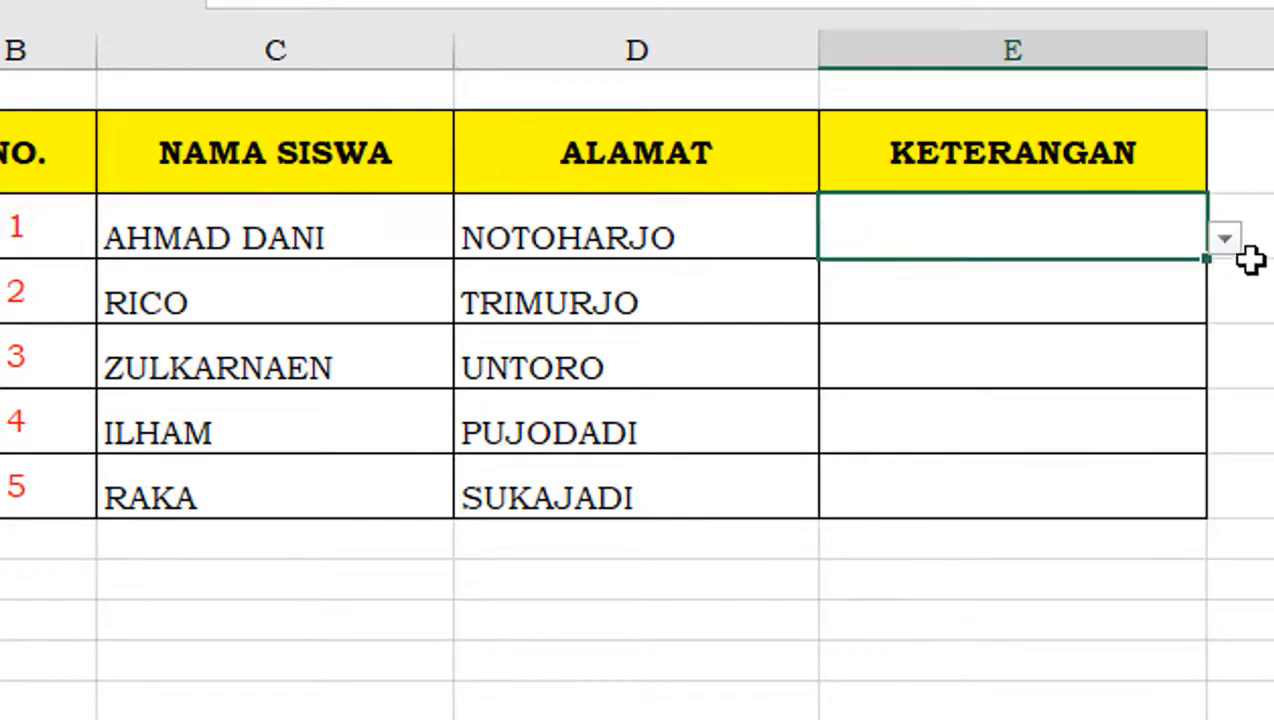
click(1225, 240)
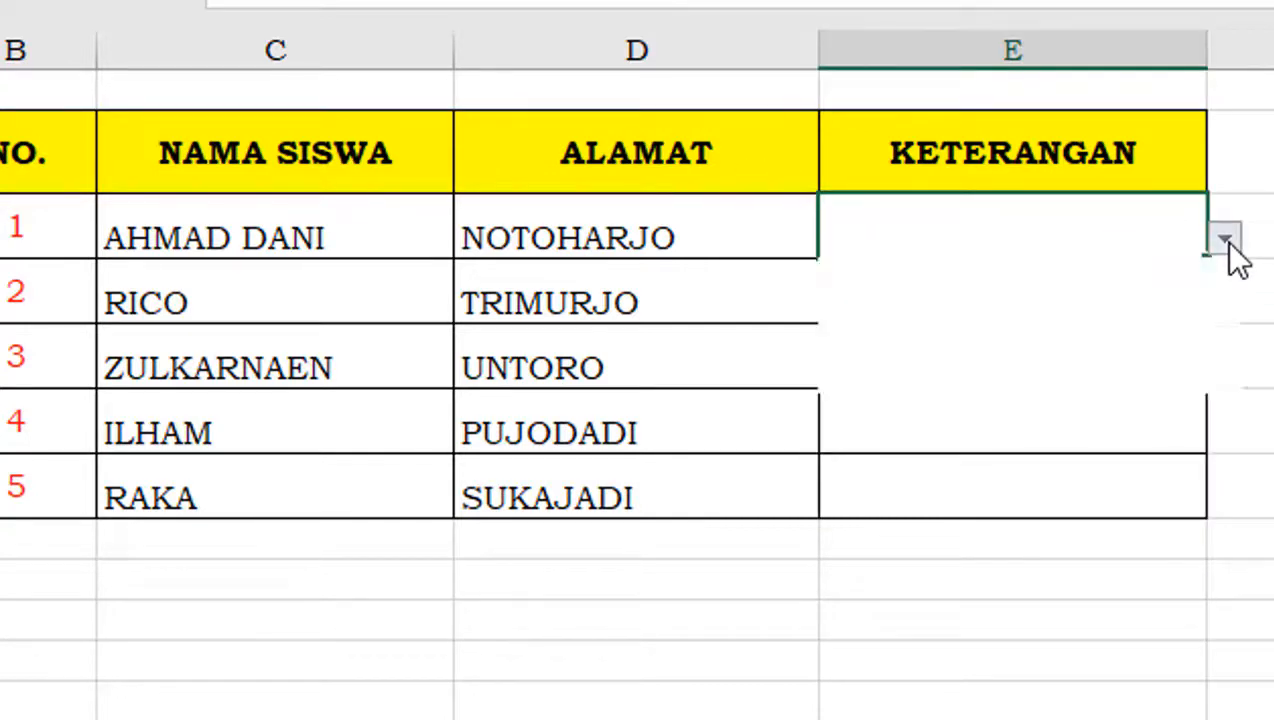
key(Escape)
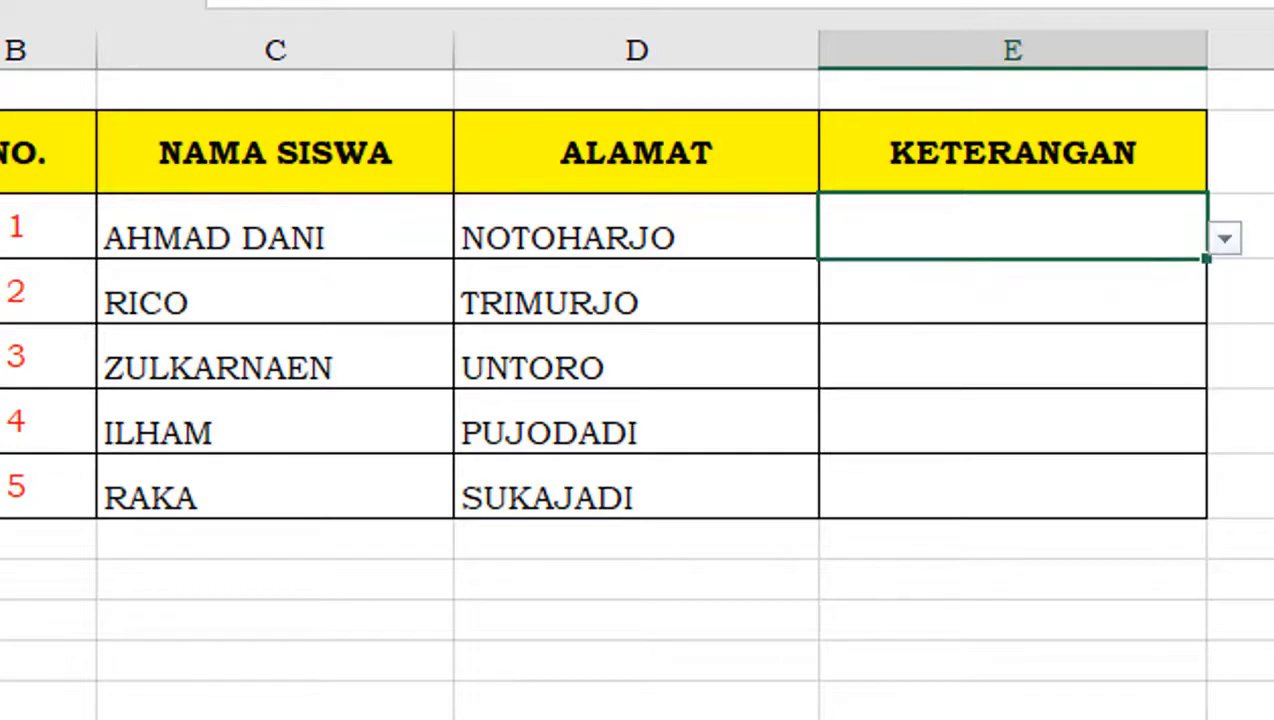
Select cells E3 to E7 and run Clear Validation Circles on them.
drag(1058, 233, 1126, 498)
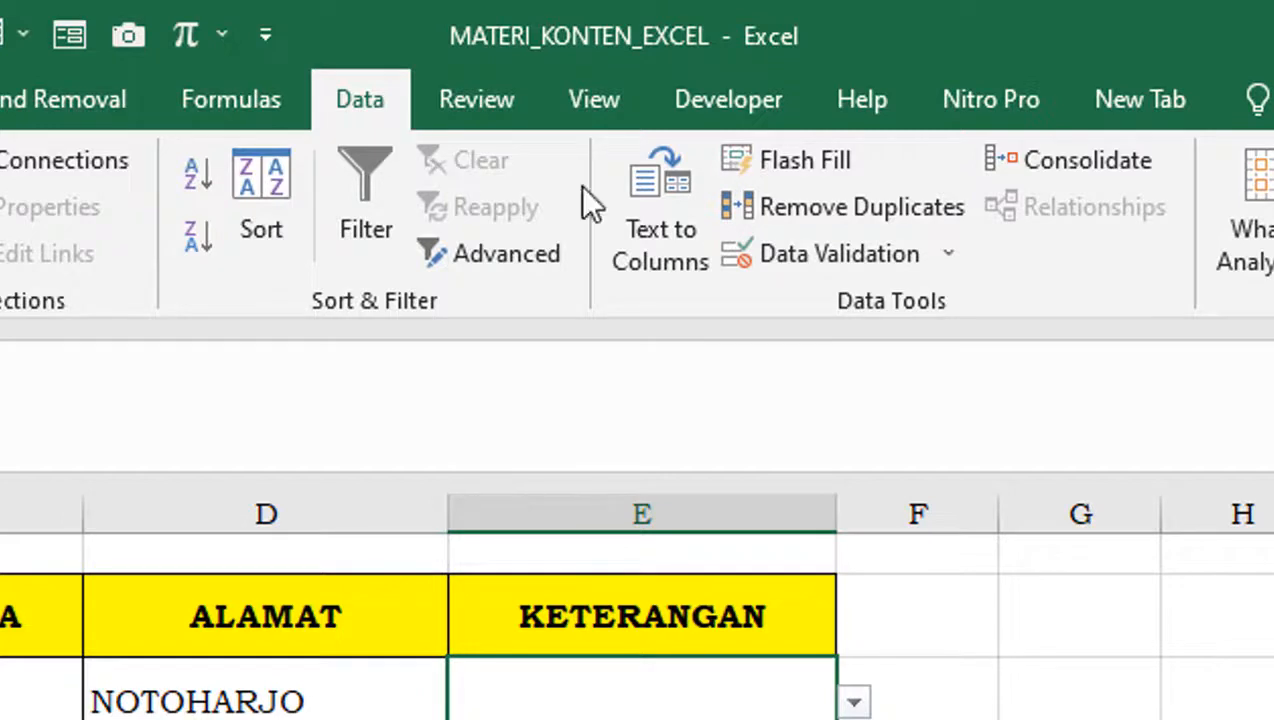
click(950, 258)
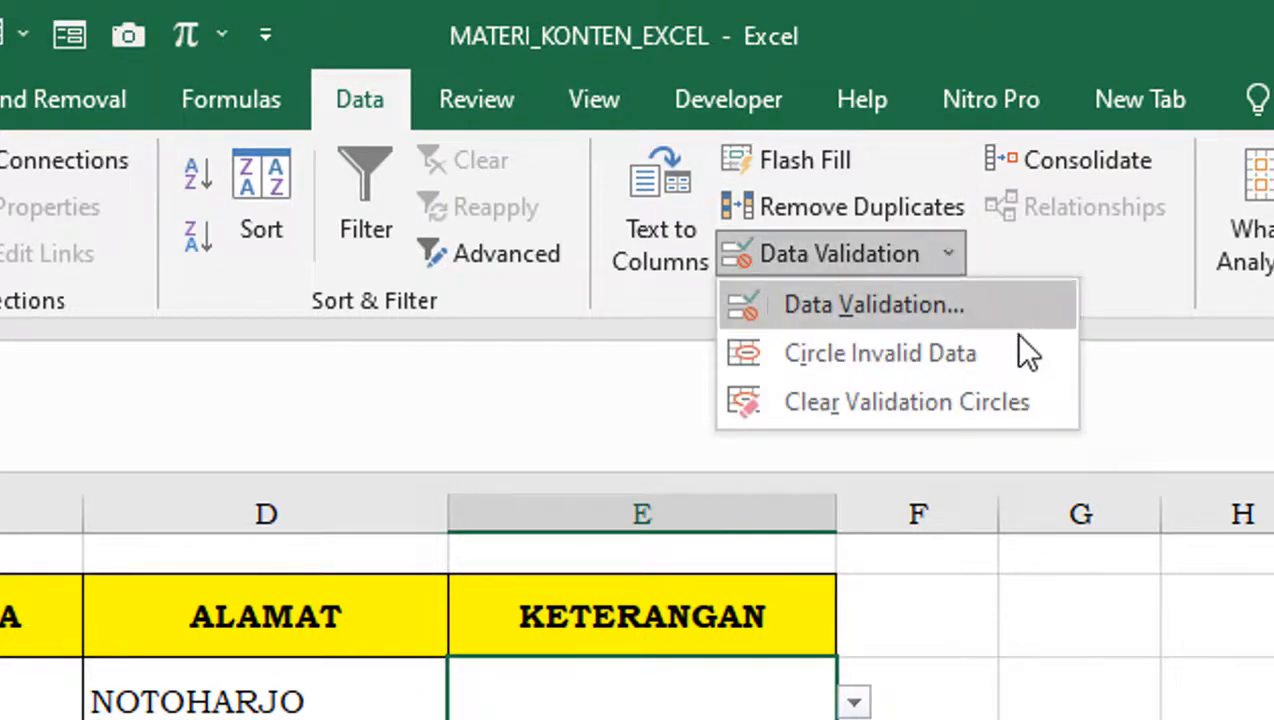
click(944, 402)
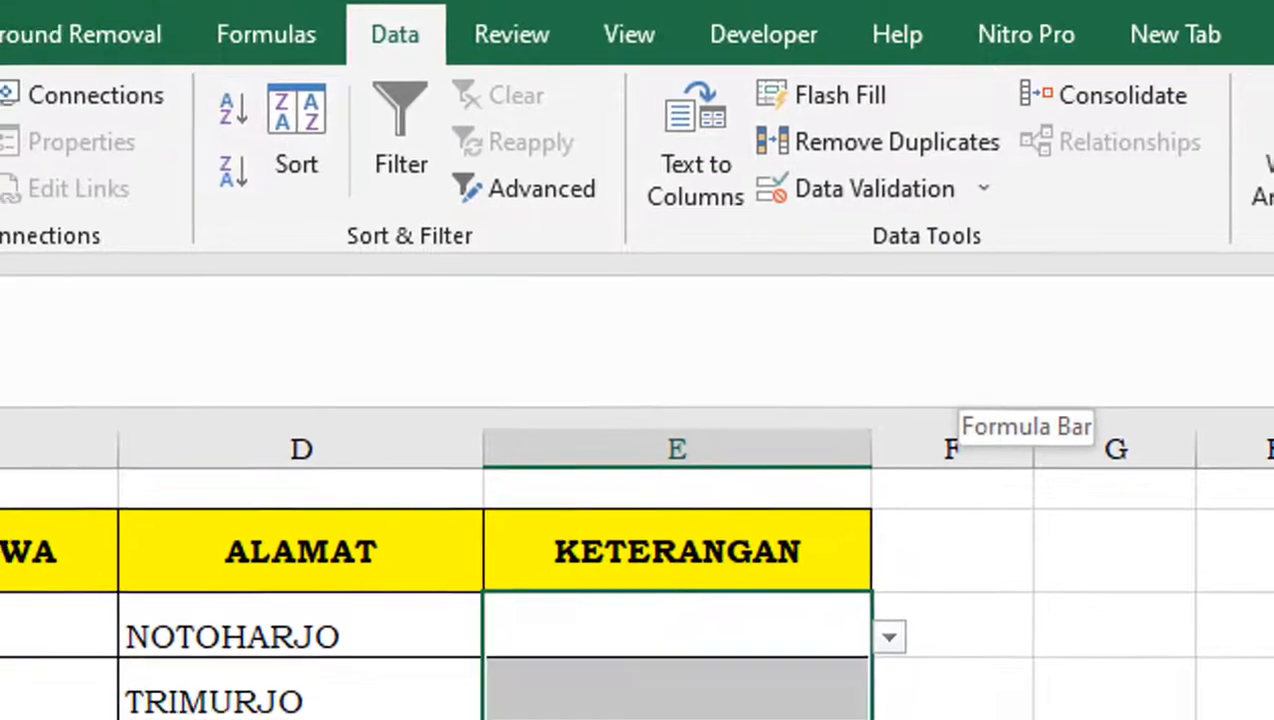
Check whether cell E3 in the KETERANGAN column still offers its option list, leaving the cell empty.
click(1226, 617)
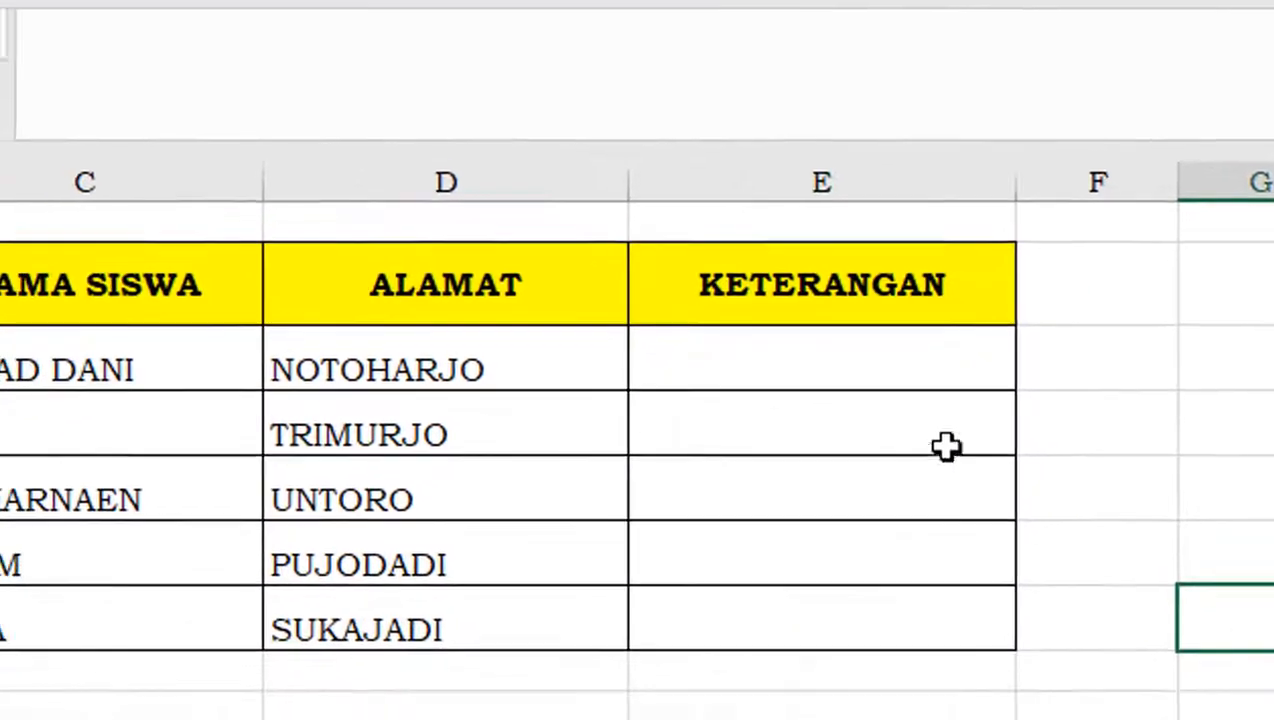
click(746, 637)
click(1055, 340)
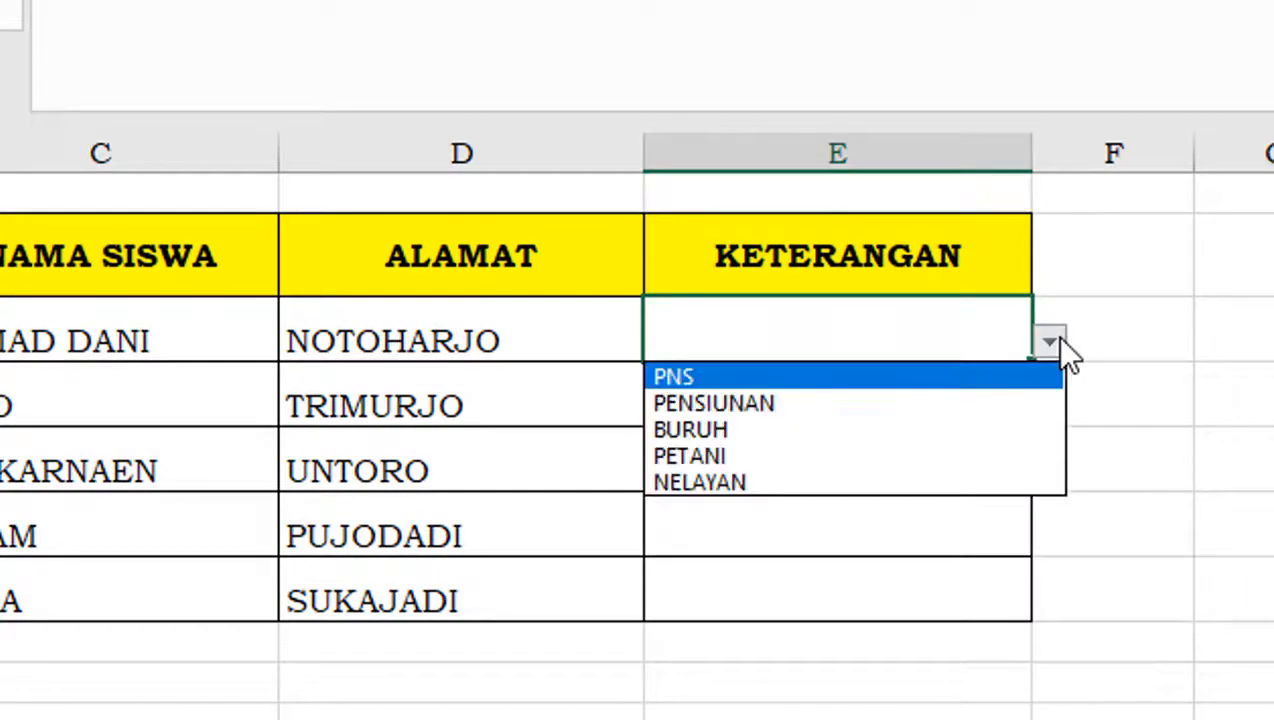
key(Escape)
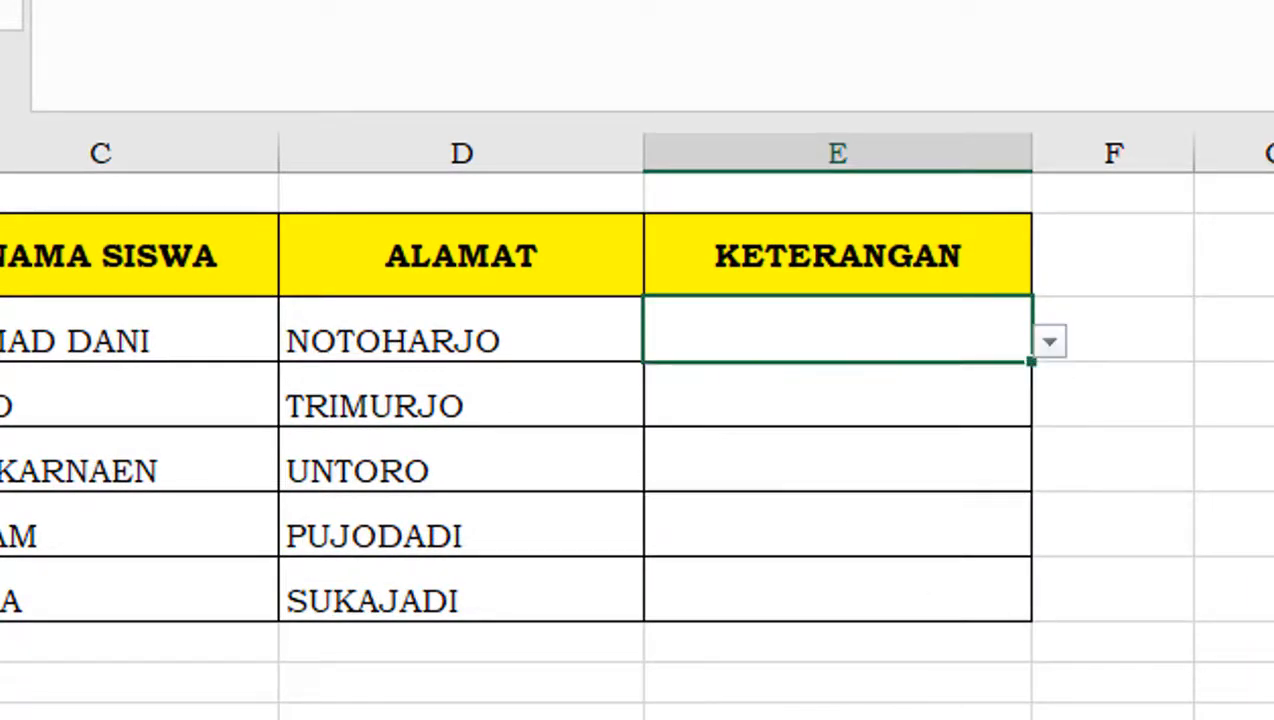
click(1268, 460)
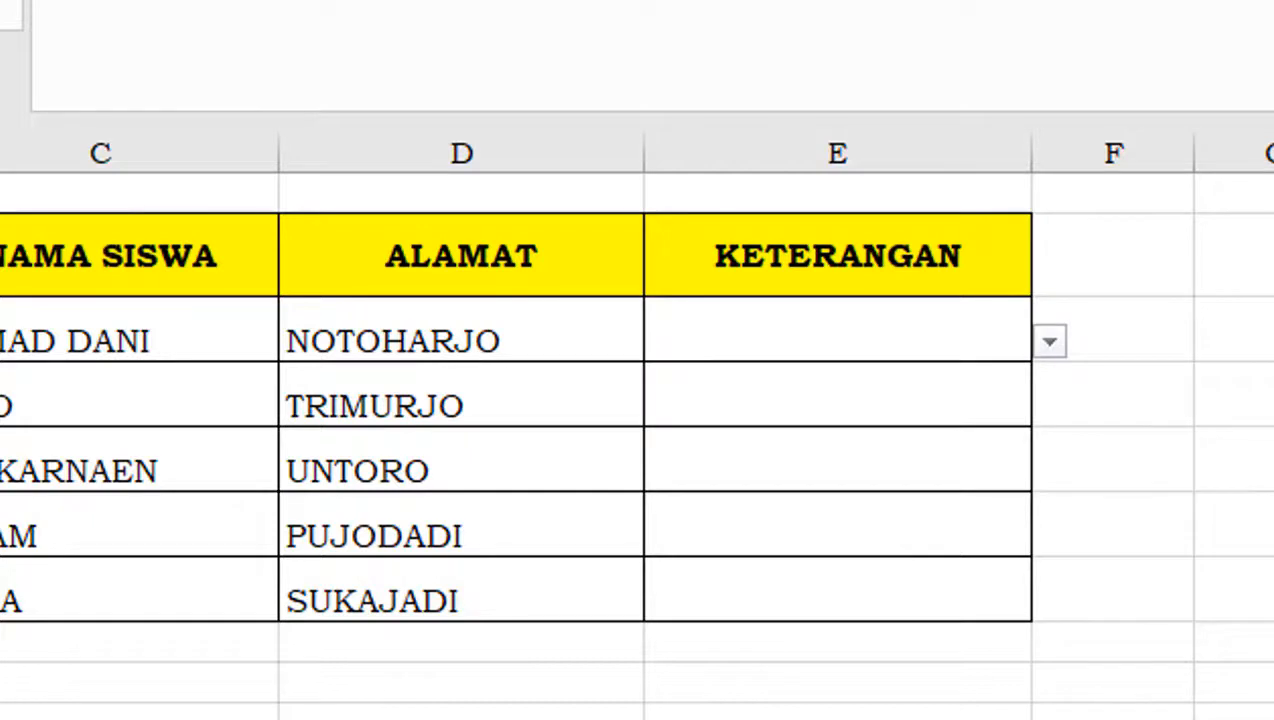
key(ctrl+z)
click(1078, 518)
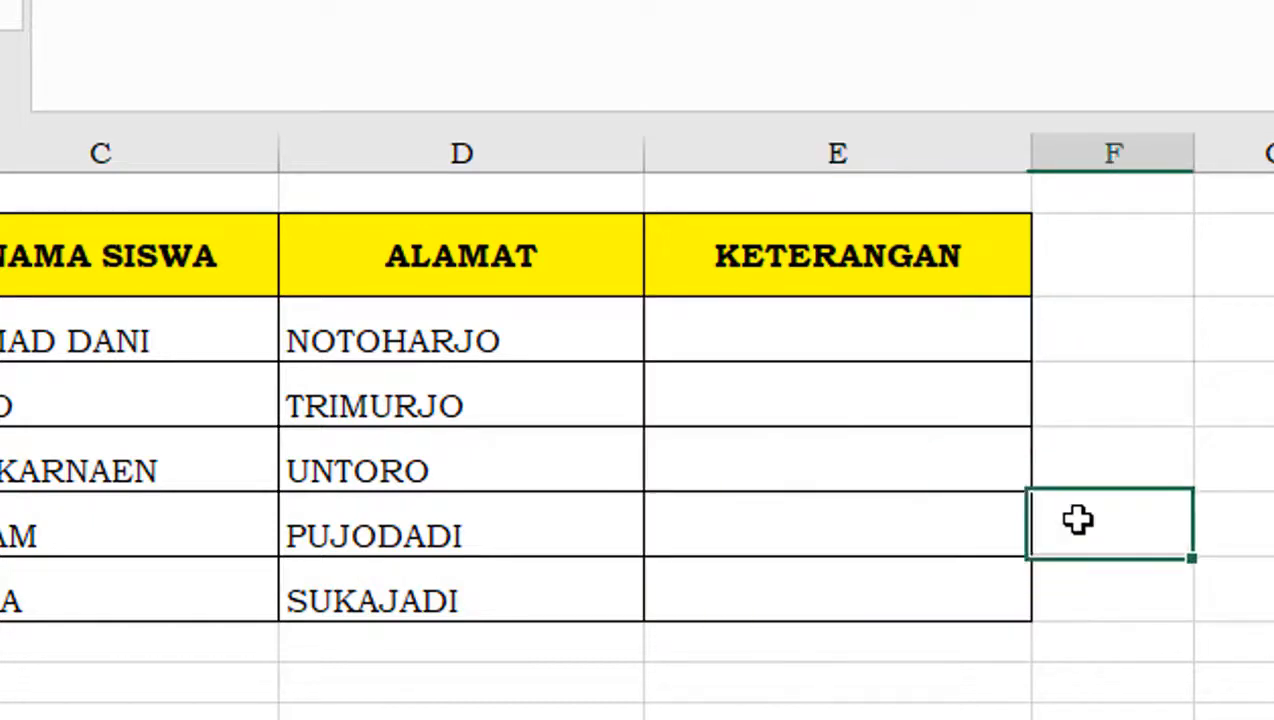
Remove all data validation settings from cells E3 to E7 in the KETERANGAN column.
drag(948, 335, 973, 572)
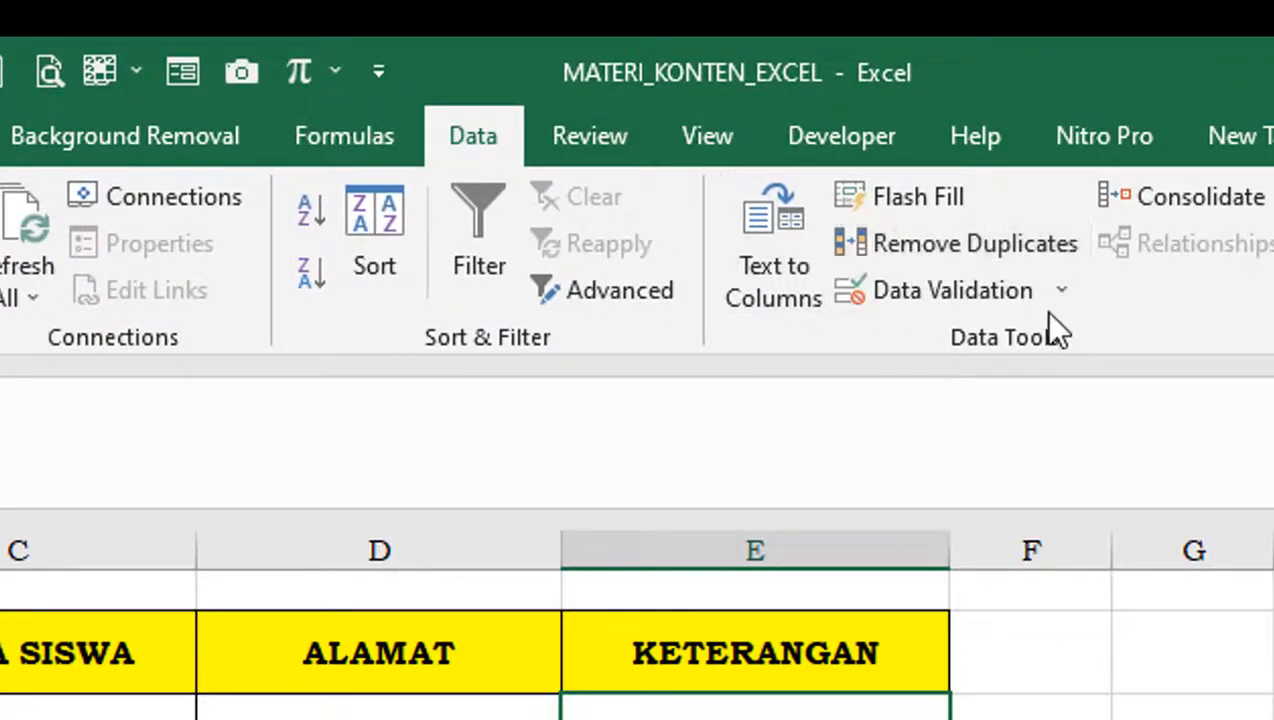
click(1062, 290)
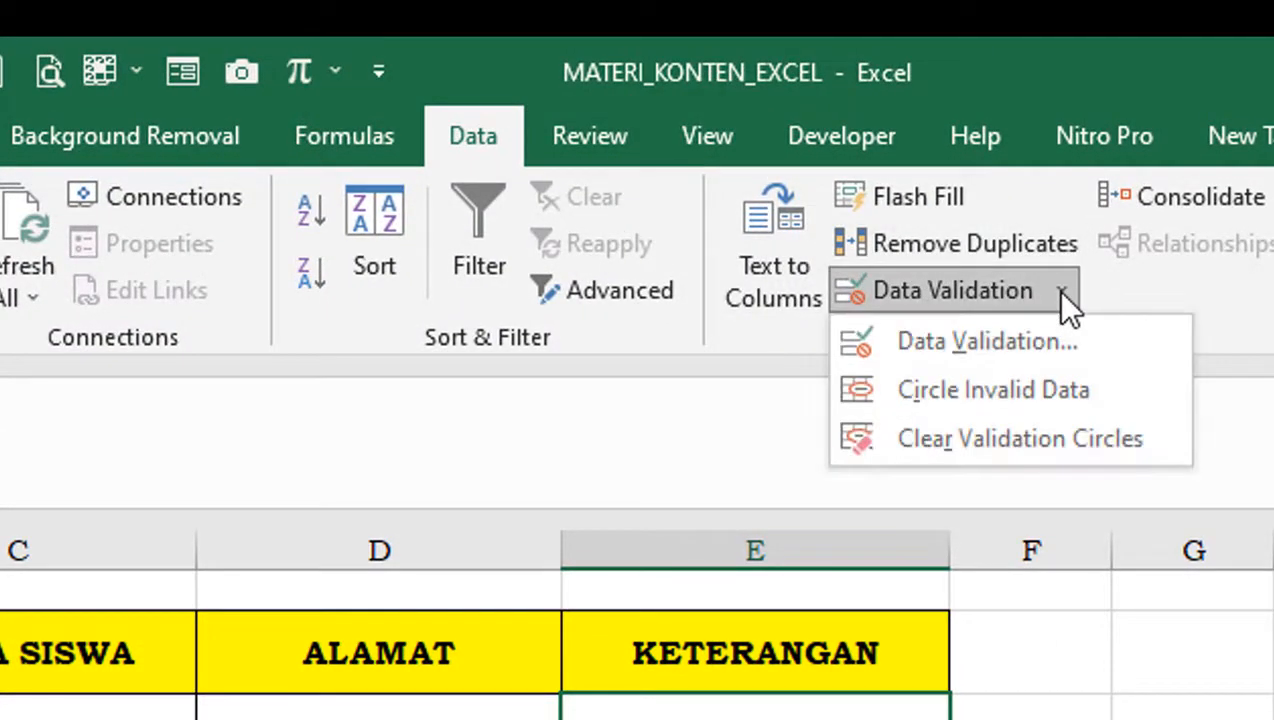
click(1018, 341)
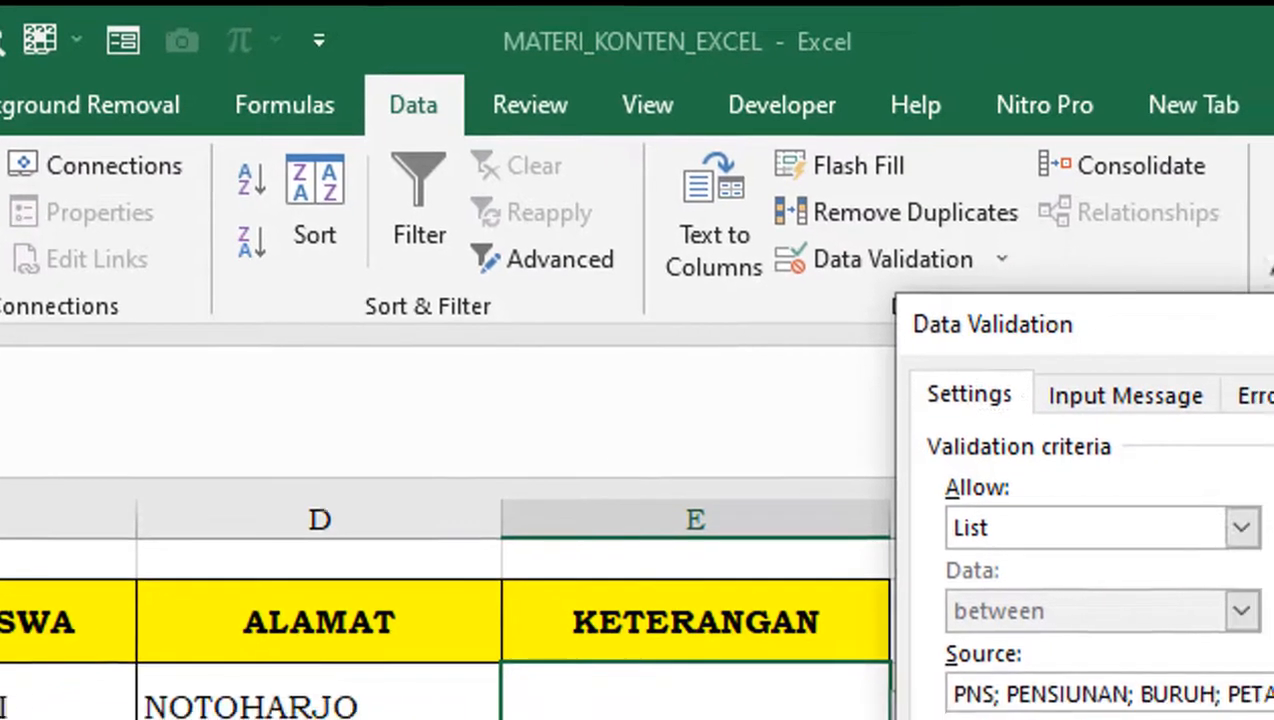
click(572, 683)
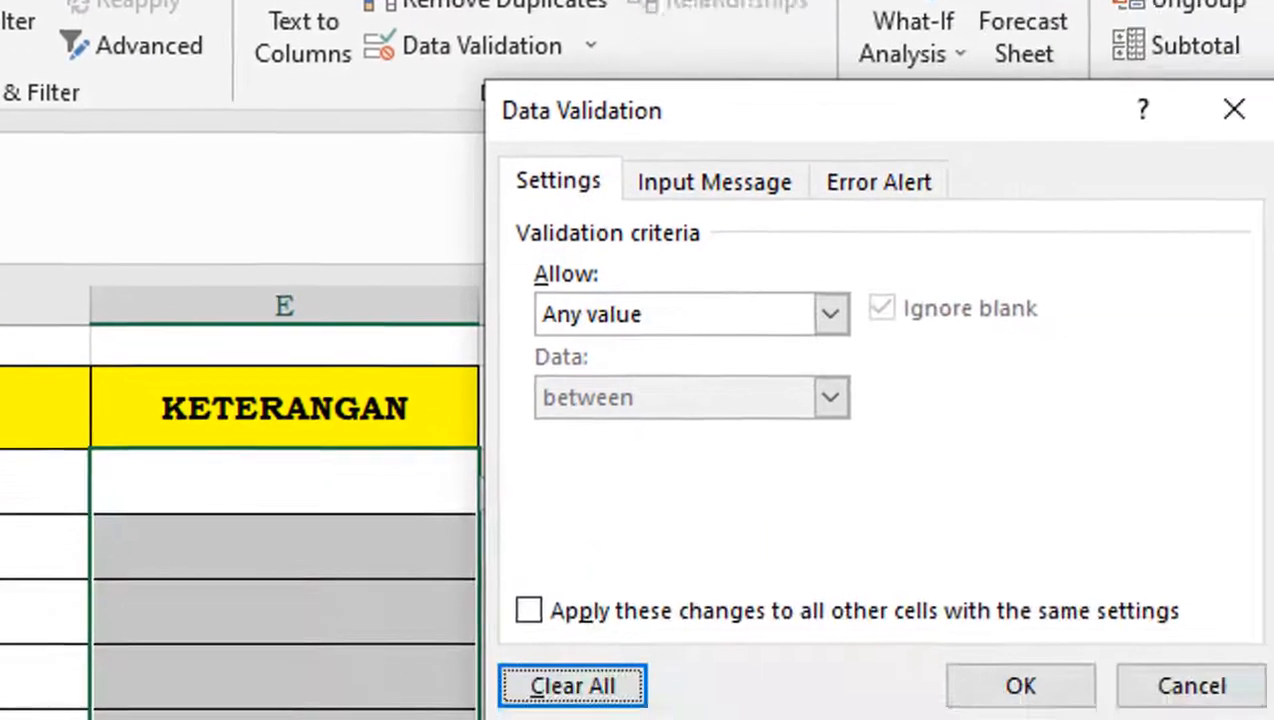
click(943, 645)
click(717, 702)
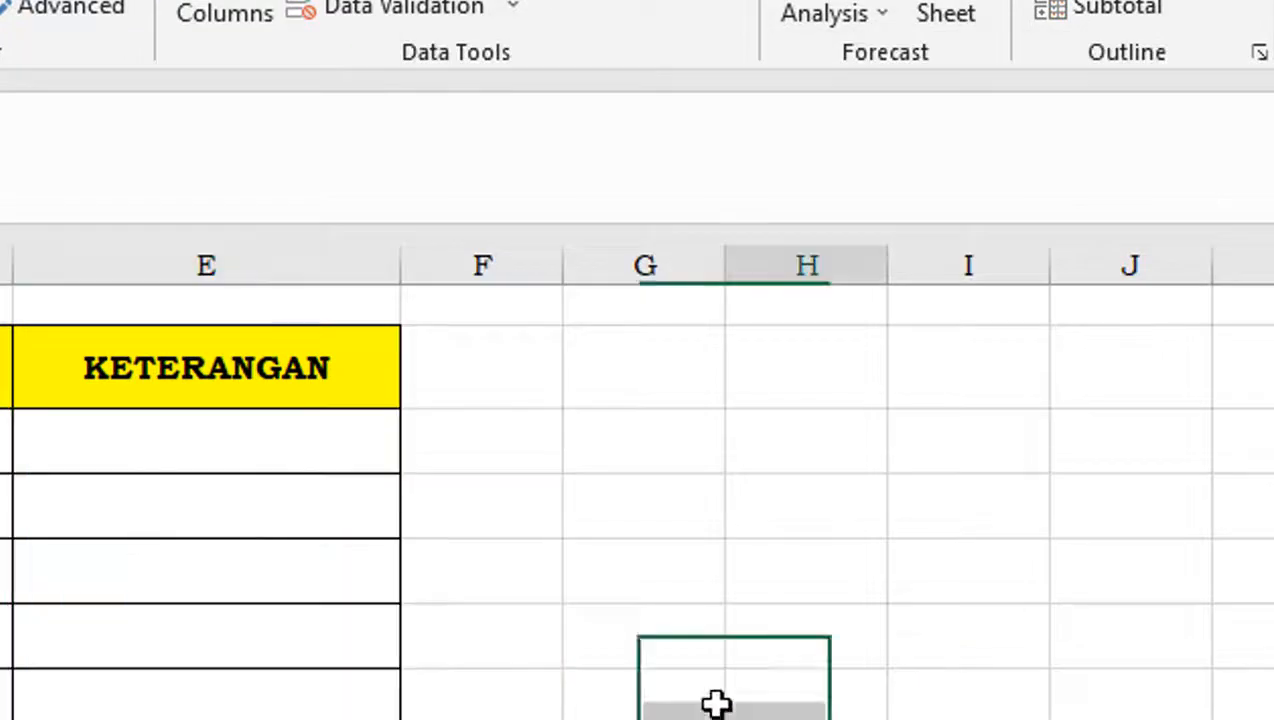
click(148, 528)
click(246, 451)
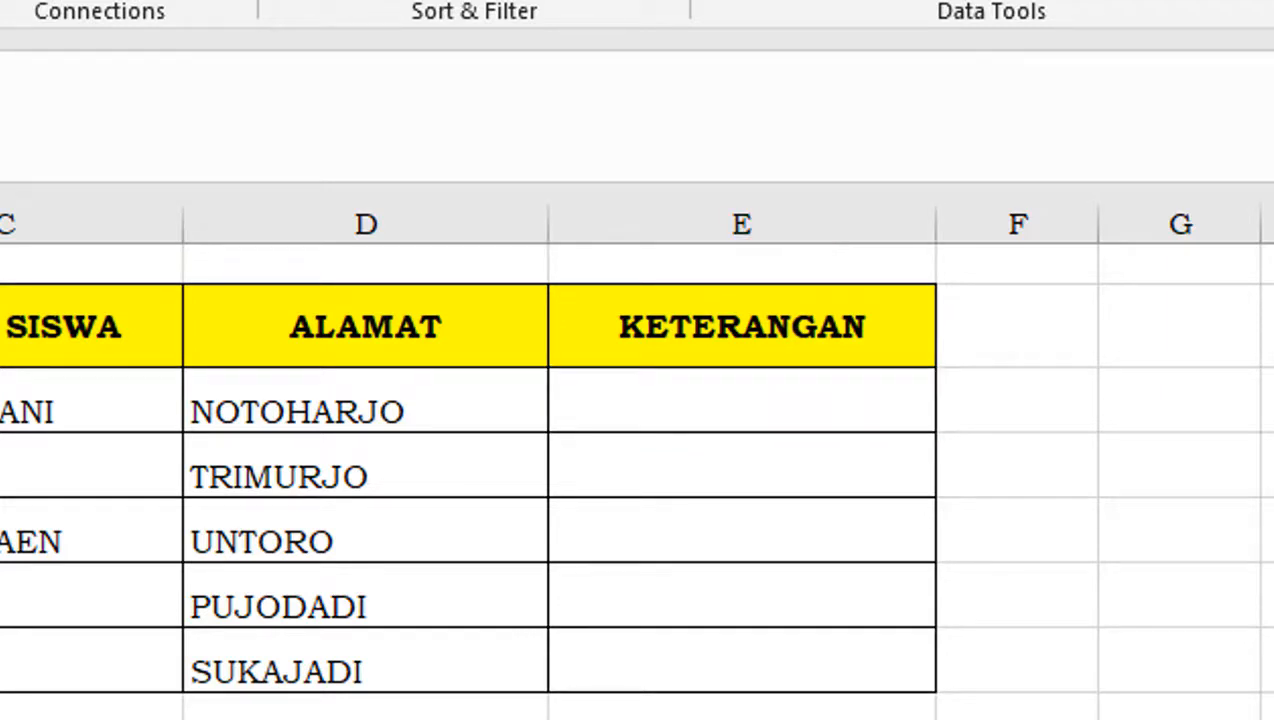
Enter the options PNS, PENSIUNAN, BURUH, PETANI and NELAYAN one below another in cells H6 to H10.
click(1268, 595)
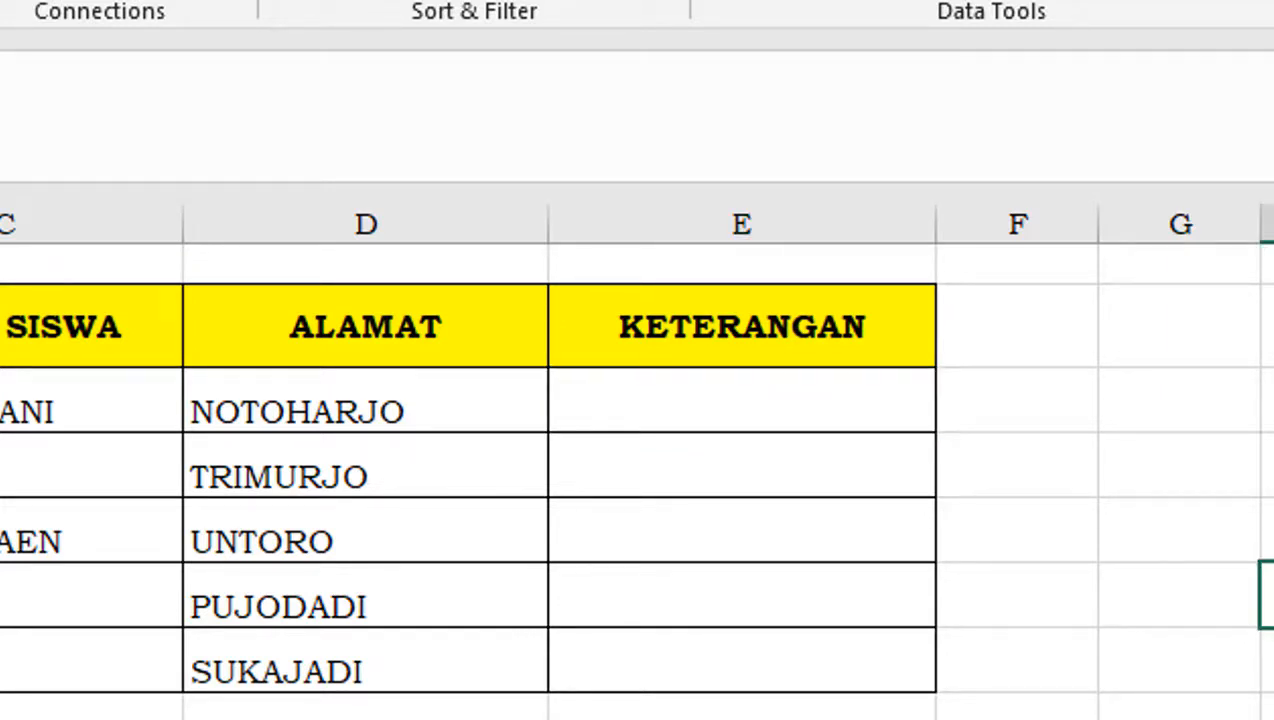
text(P)
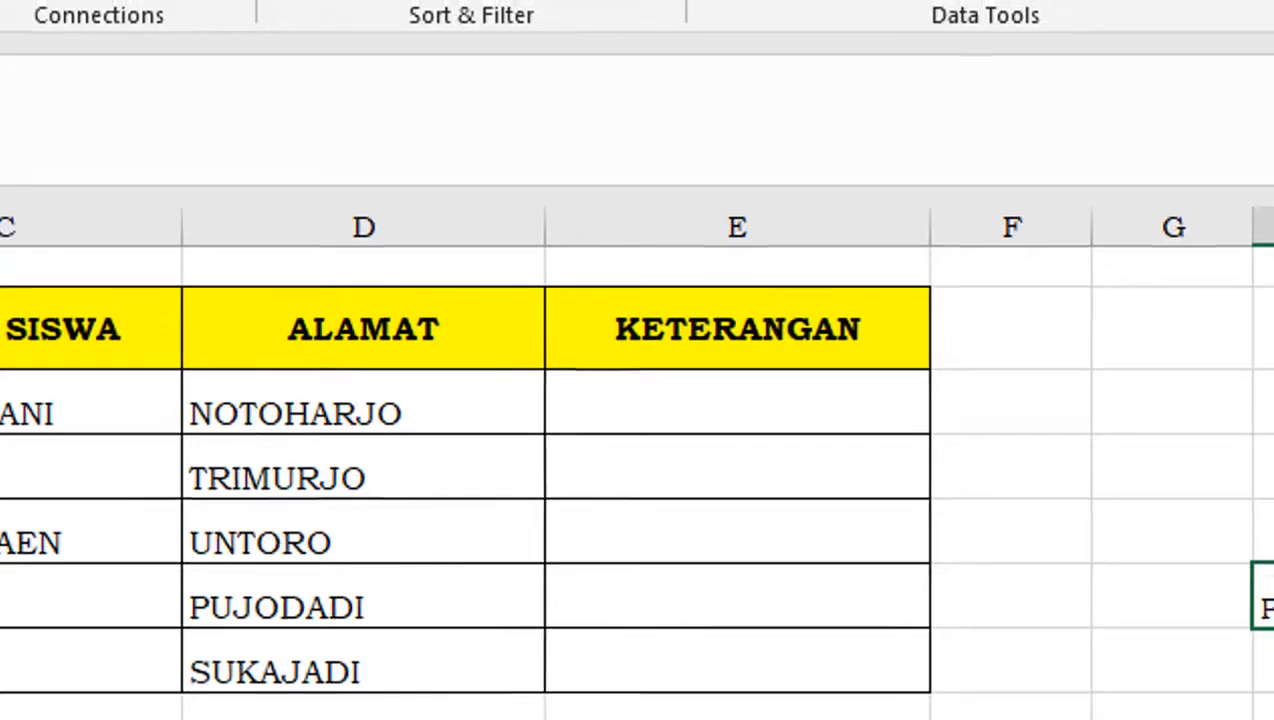
text(NS)
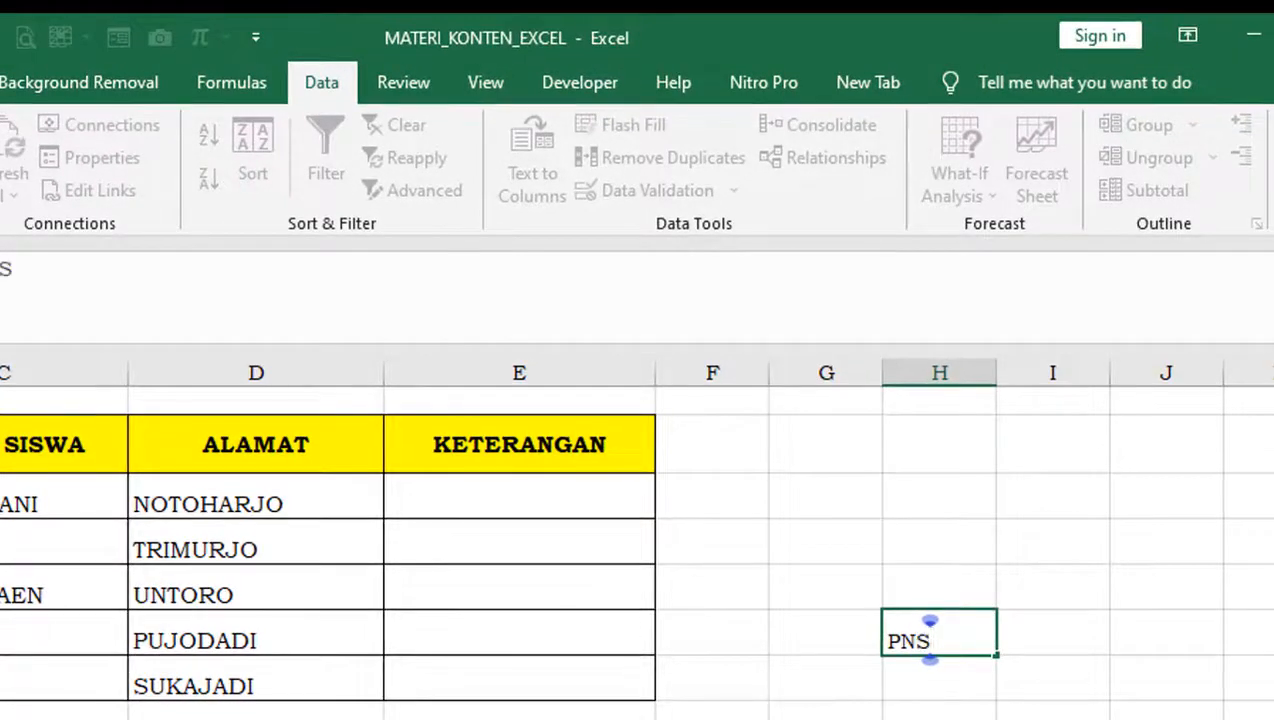
key(Return)
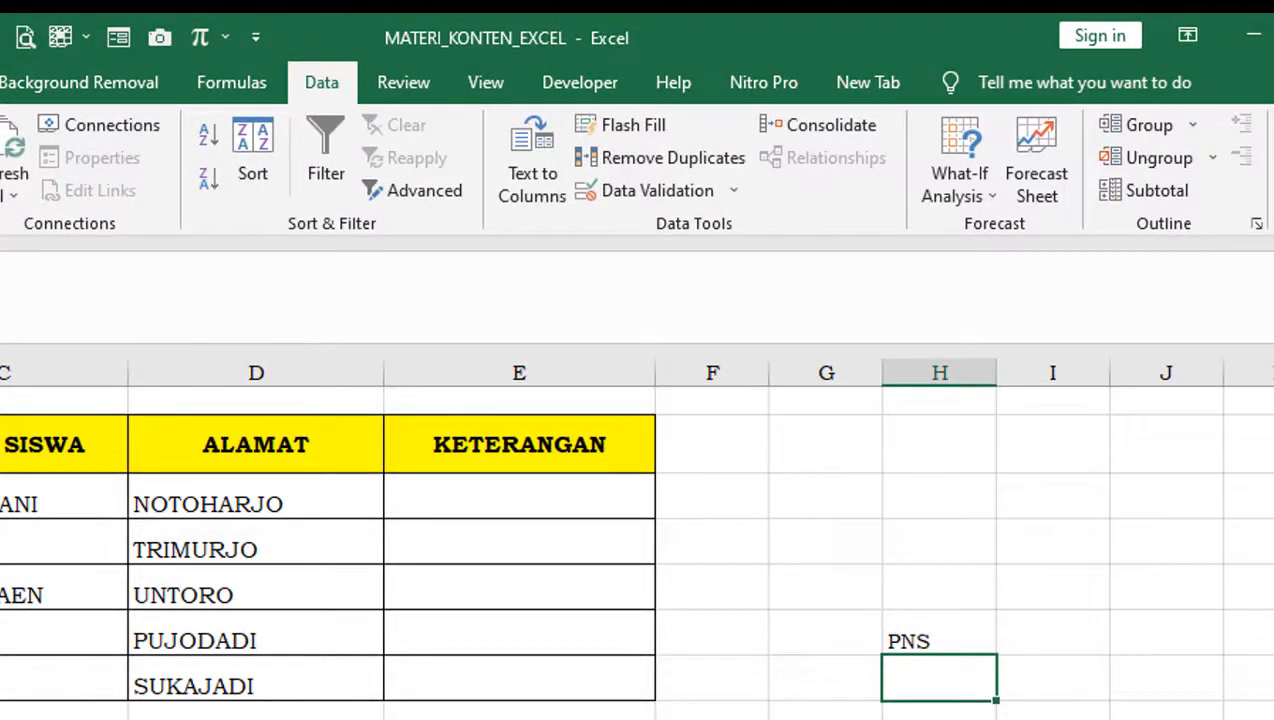
text(P)
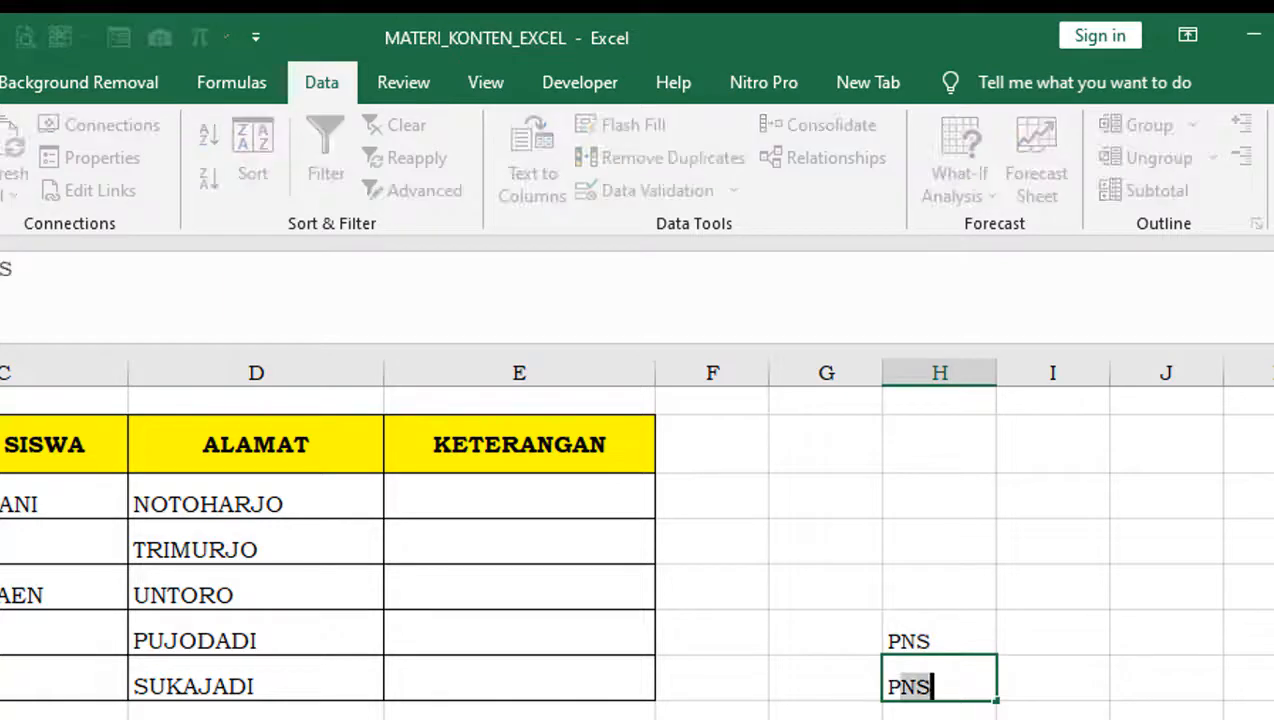
text(ENSIUNAN)
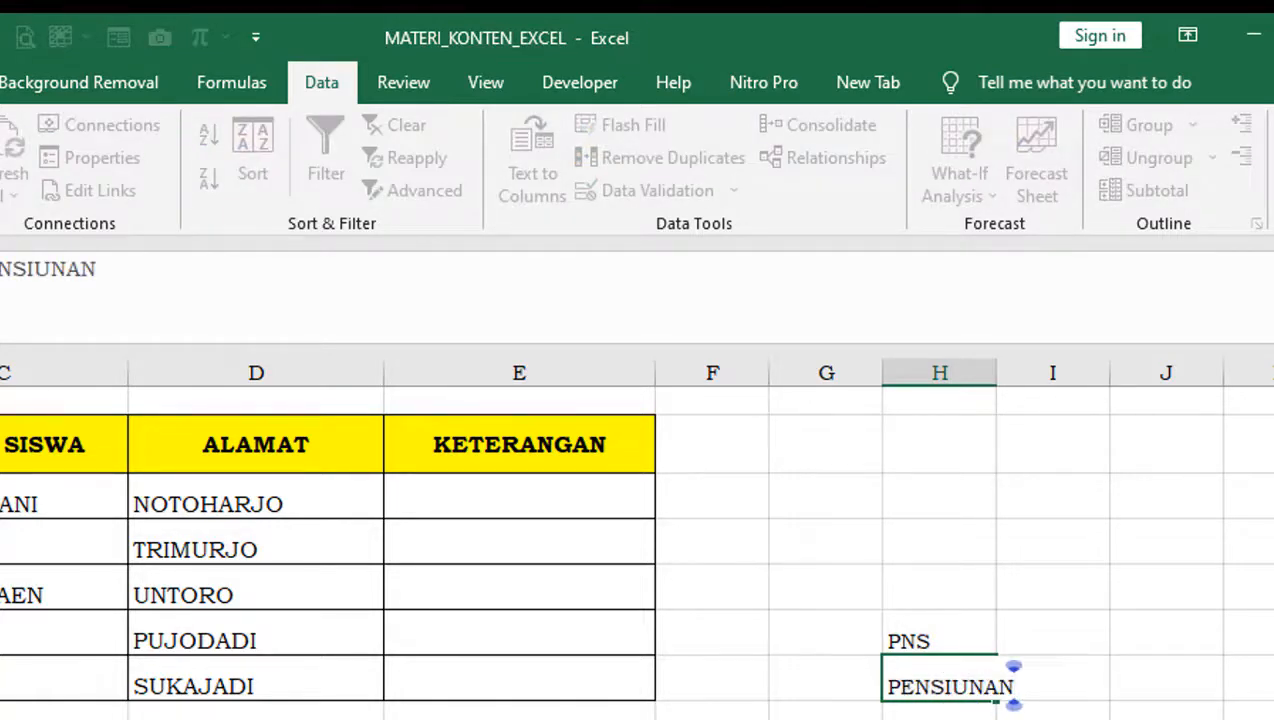
key(Return)
text(BURUH)
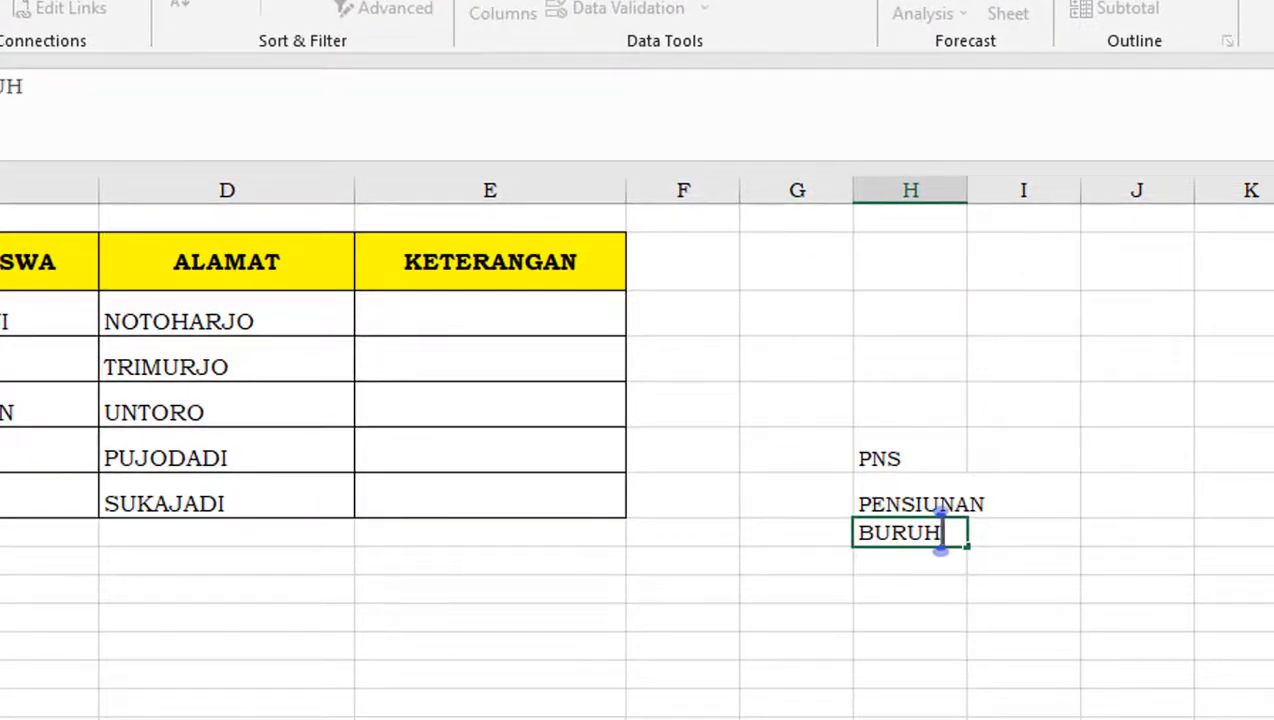
key(Return)
text(PETAN)
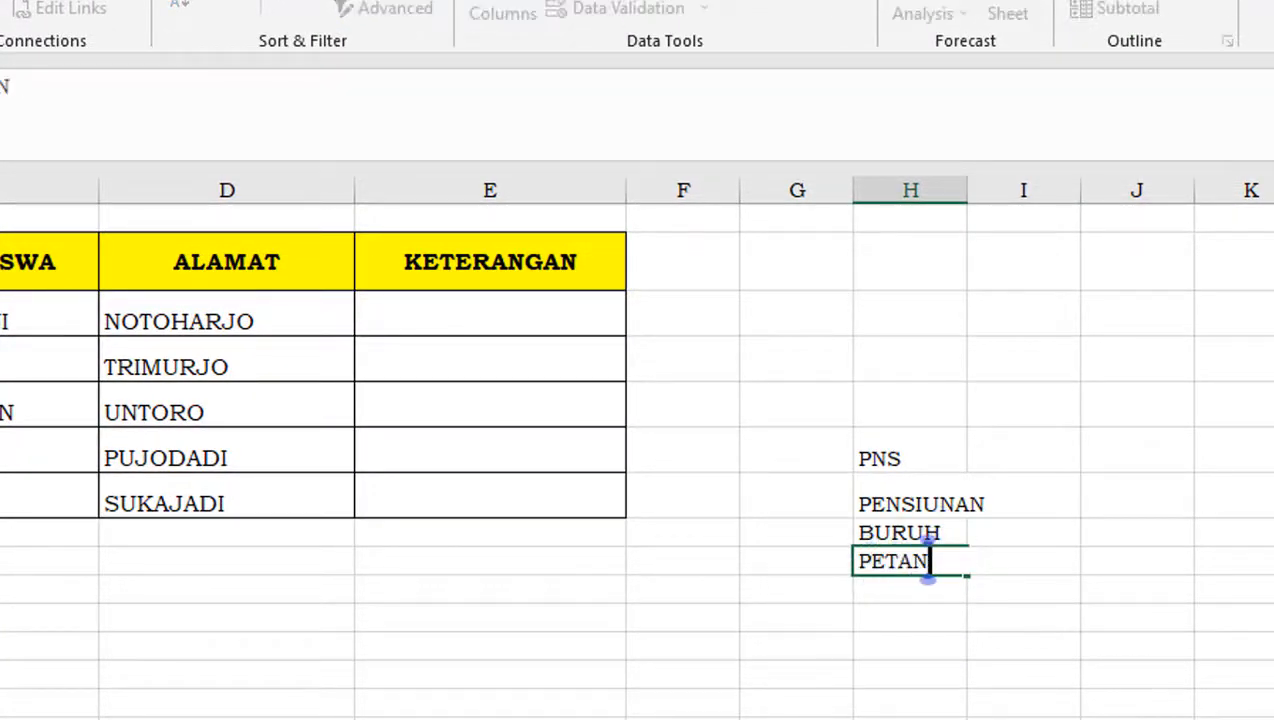
text(I)
key(Return)
text(NE)
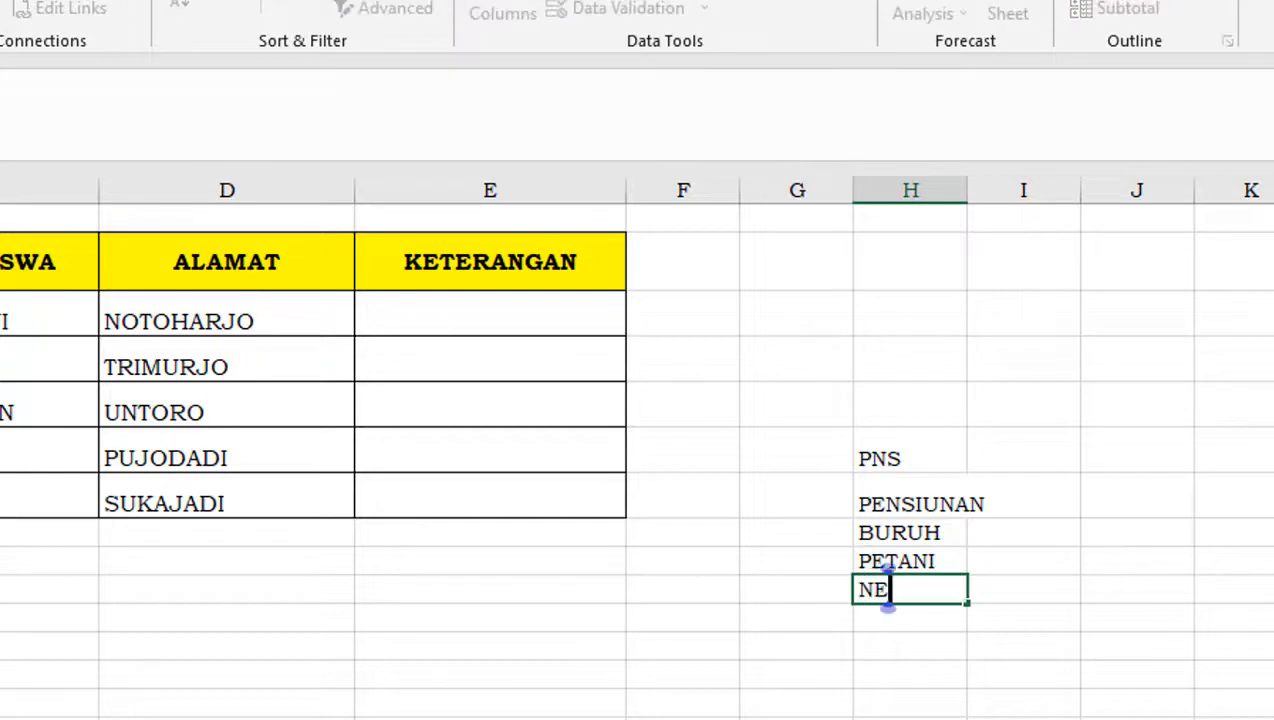
text(LAYAN)
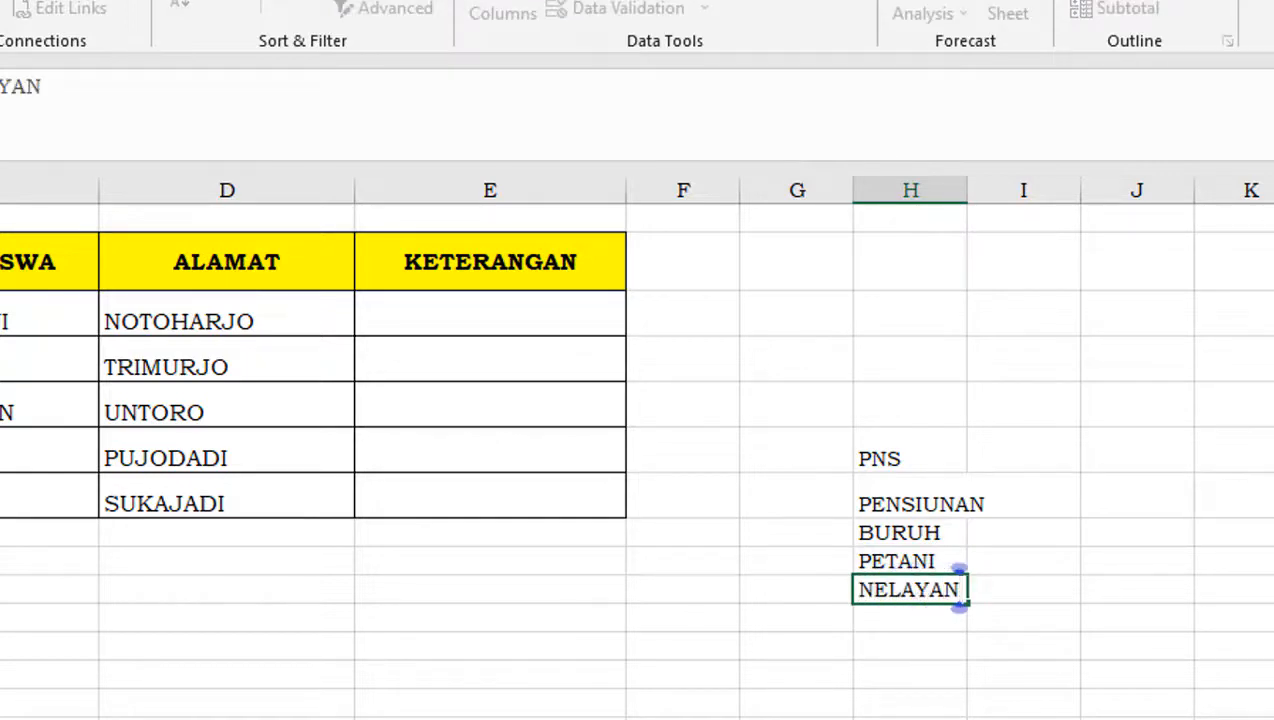
key(Return)
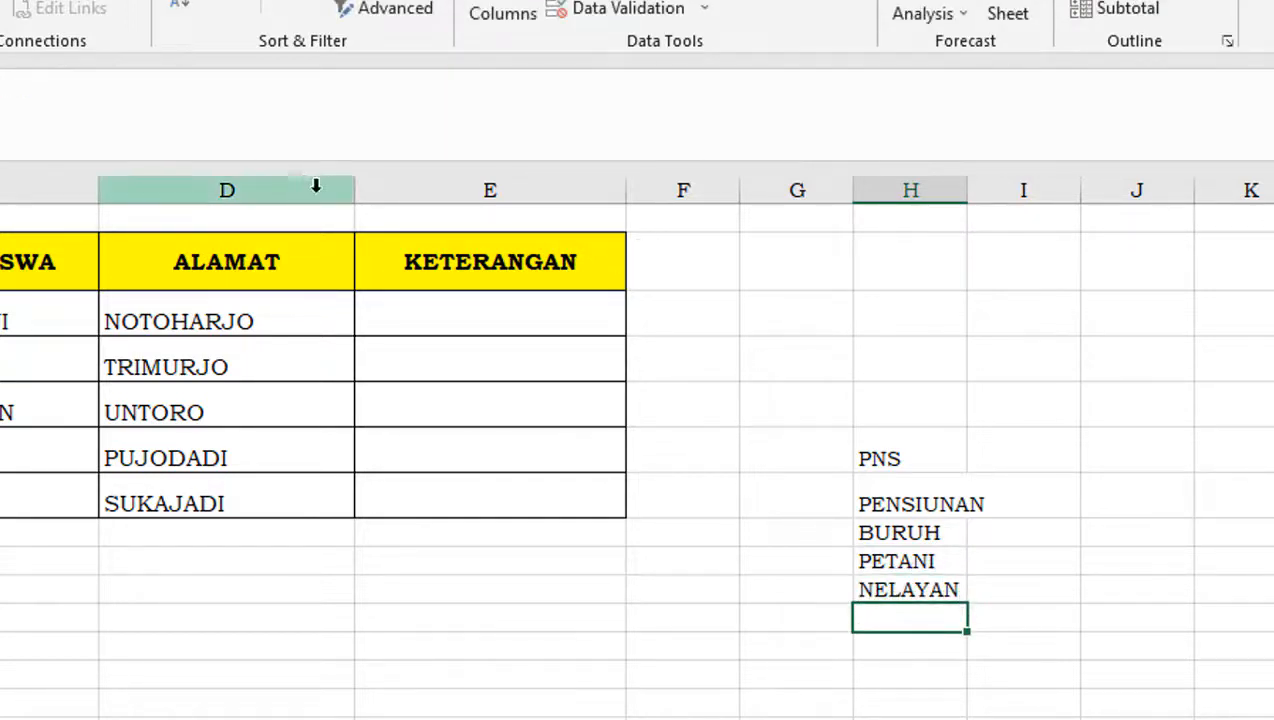
Apply List data validation to cell E3 with the source range =$H$6:$H$10.
click(463, 307)
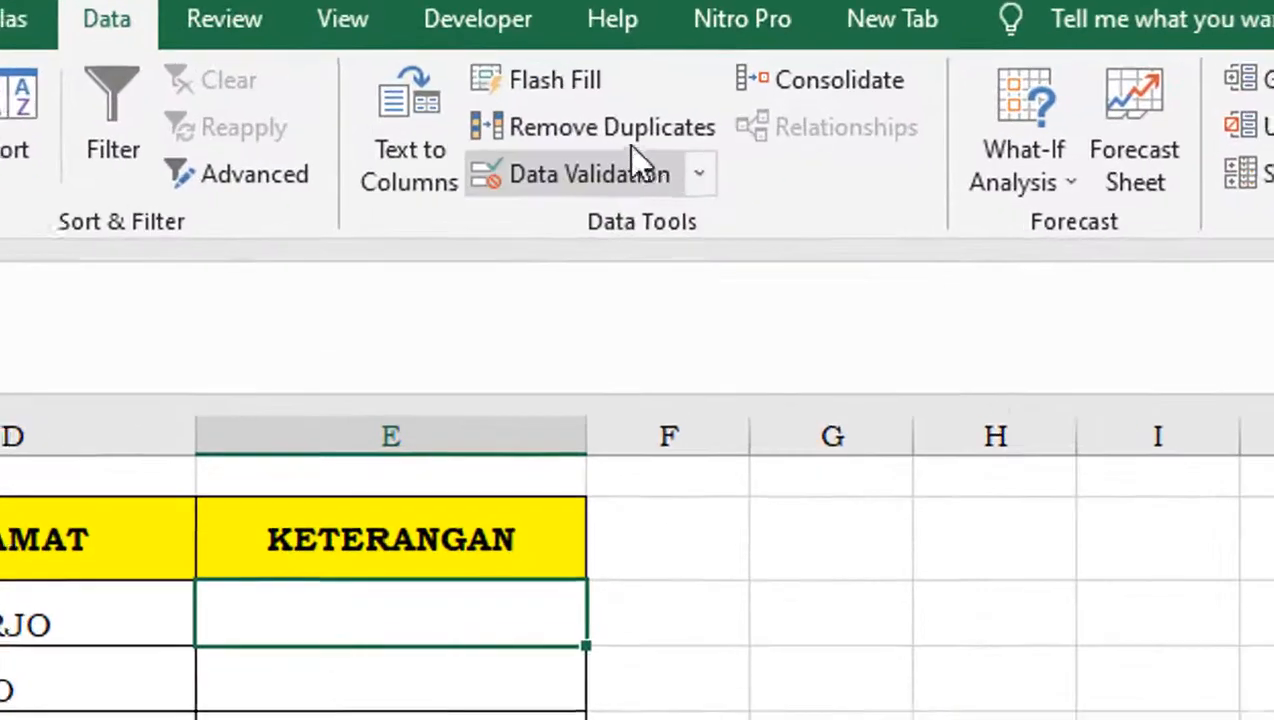
click(714, 157)
click(635, 226)
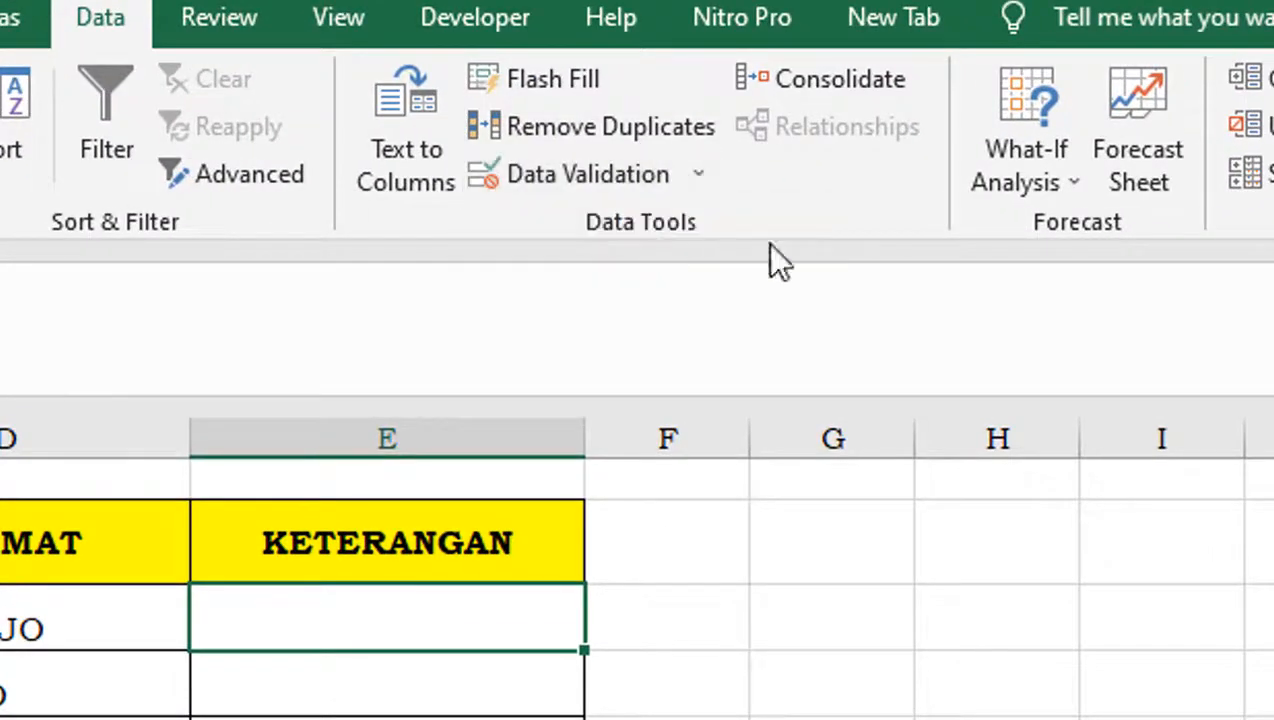
click(766, 457)
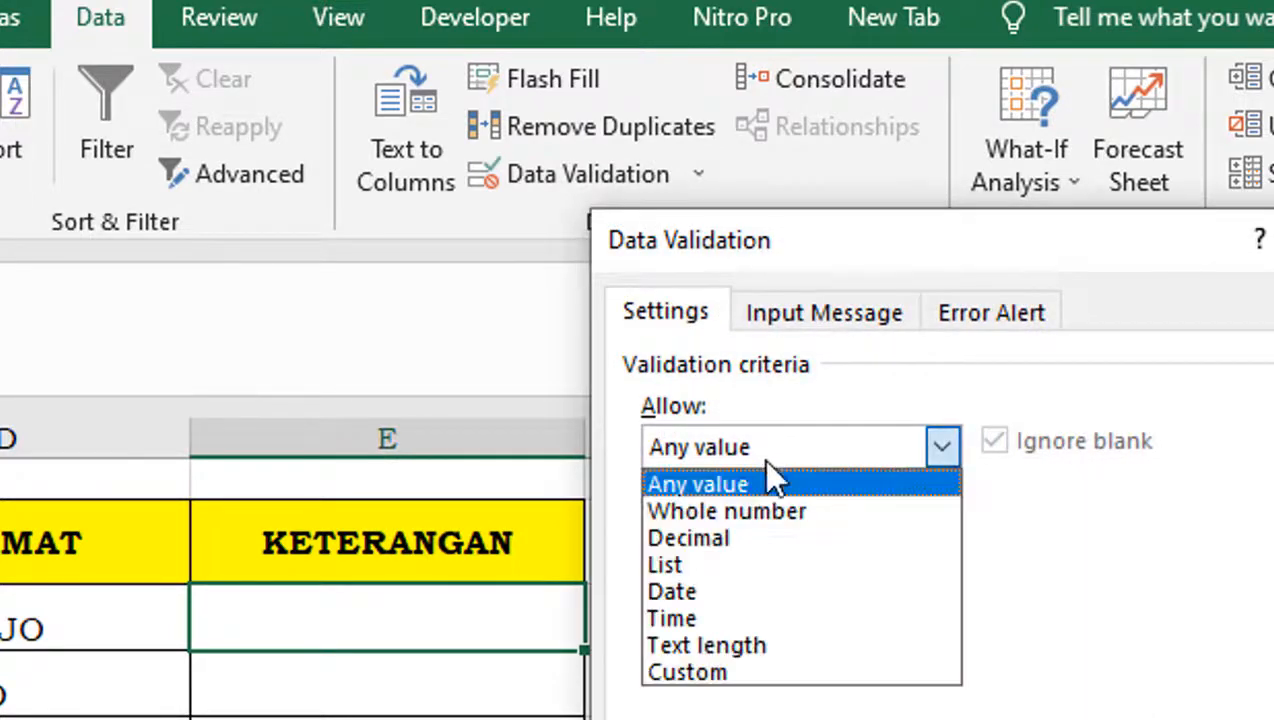
click(664, 560)
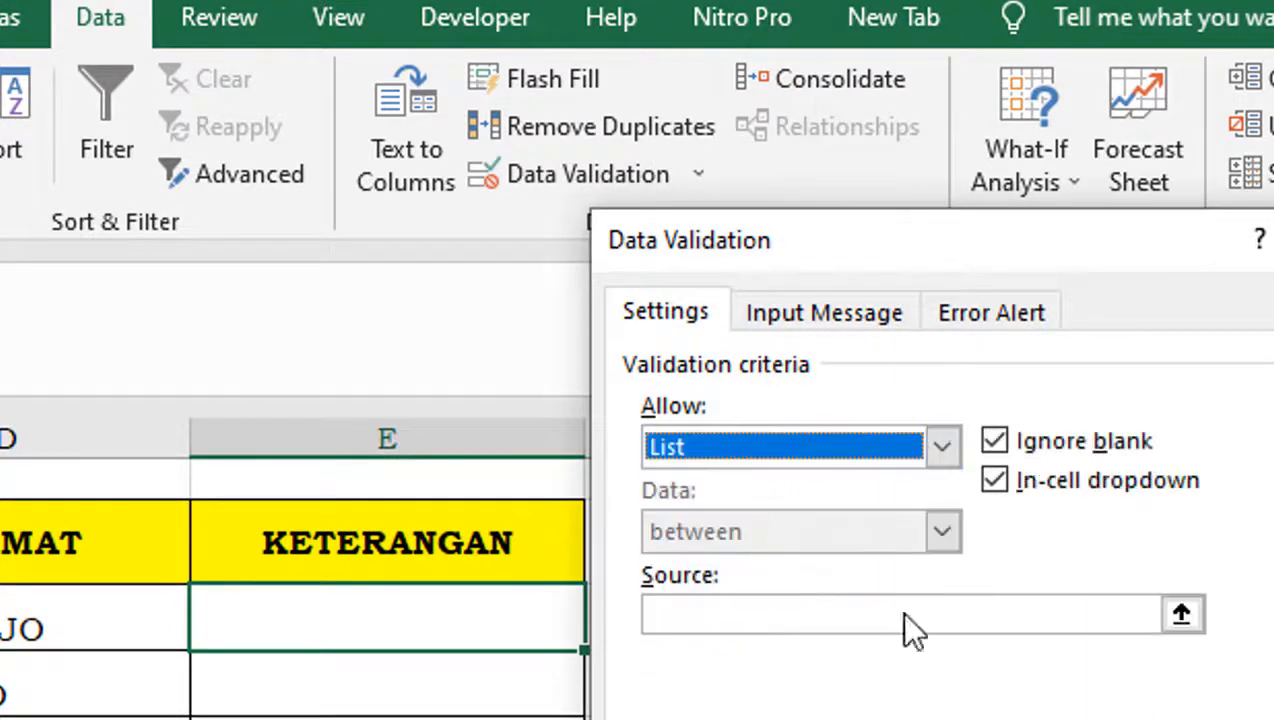
click(1011, 615)
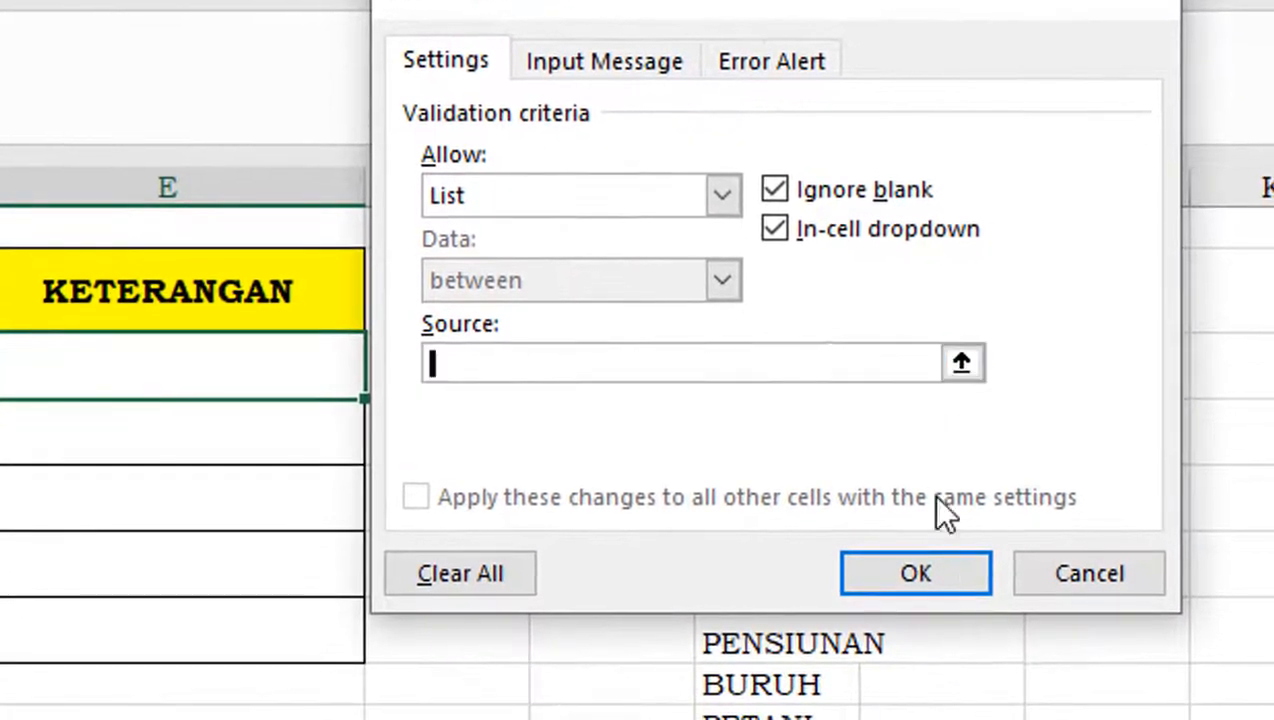
click(812, 652)
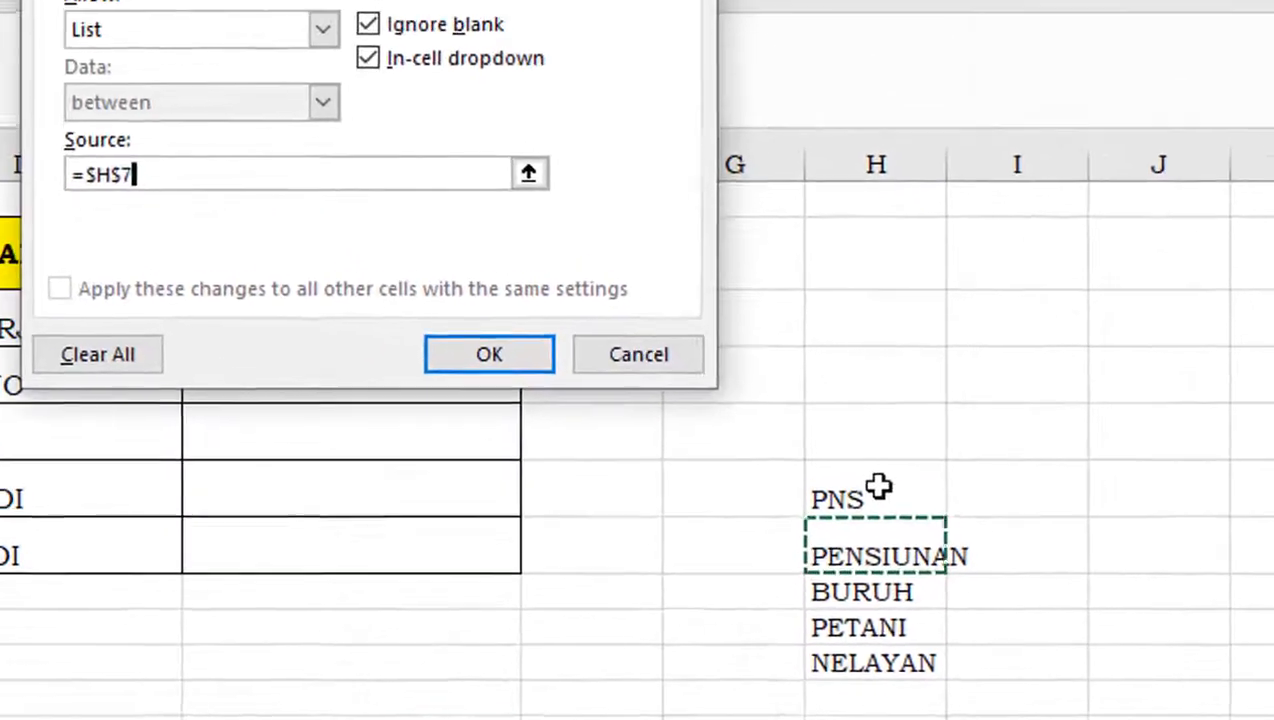
click(739, 342)
drag(896, 513, 930, 671)
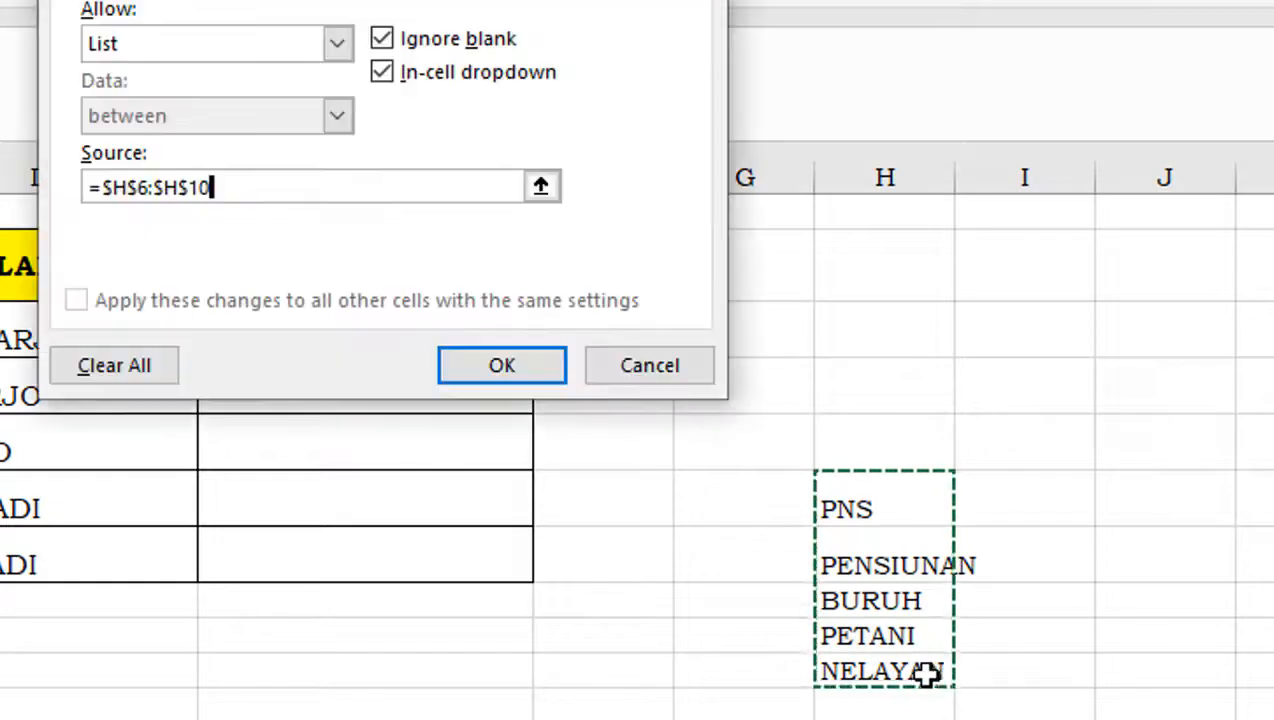
click(503, 366)
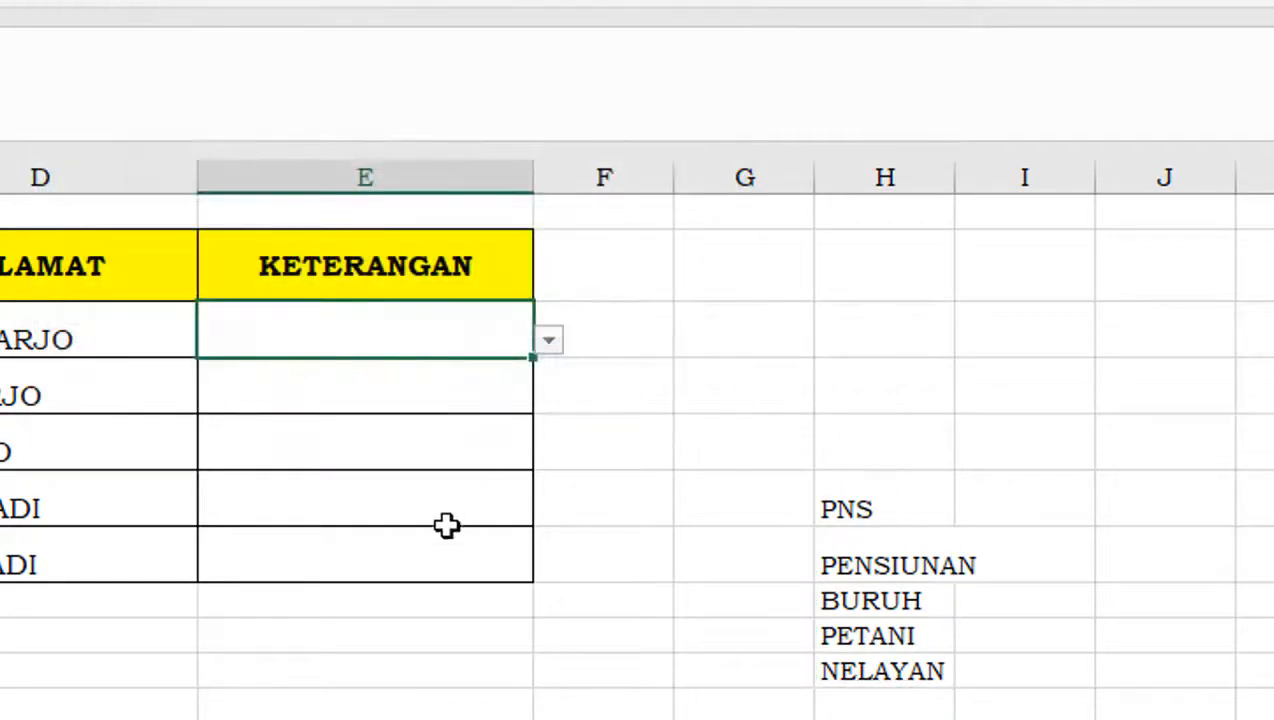
Choose PETANI from the option list in cell E3, the first row of the KETERANGAN column.
click(550, 348)
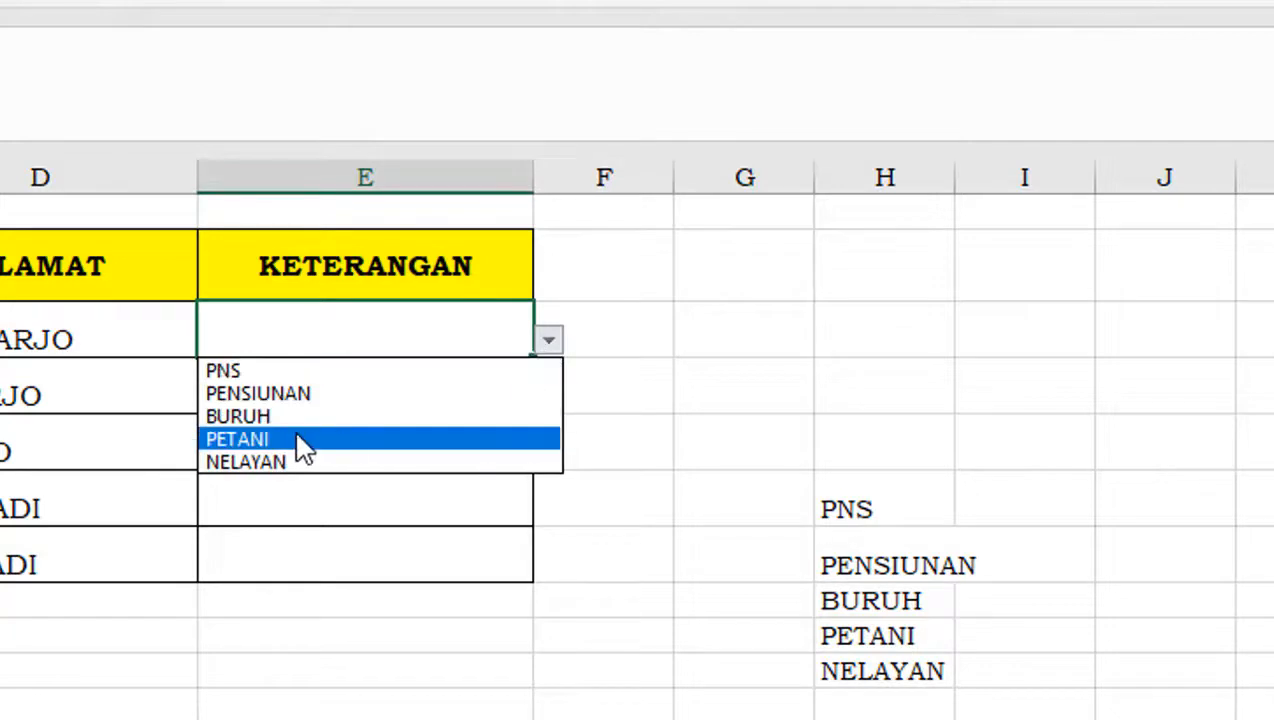
click(355, 308)
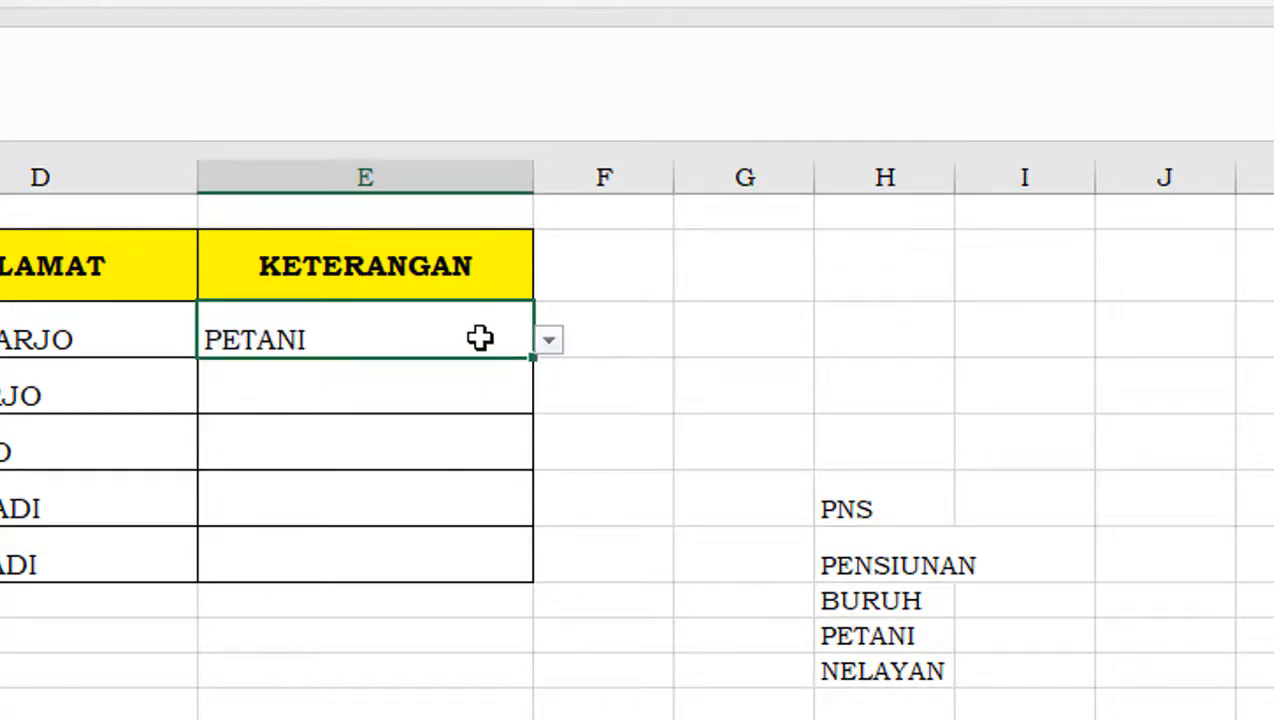
click(687, 362)
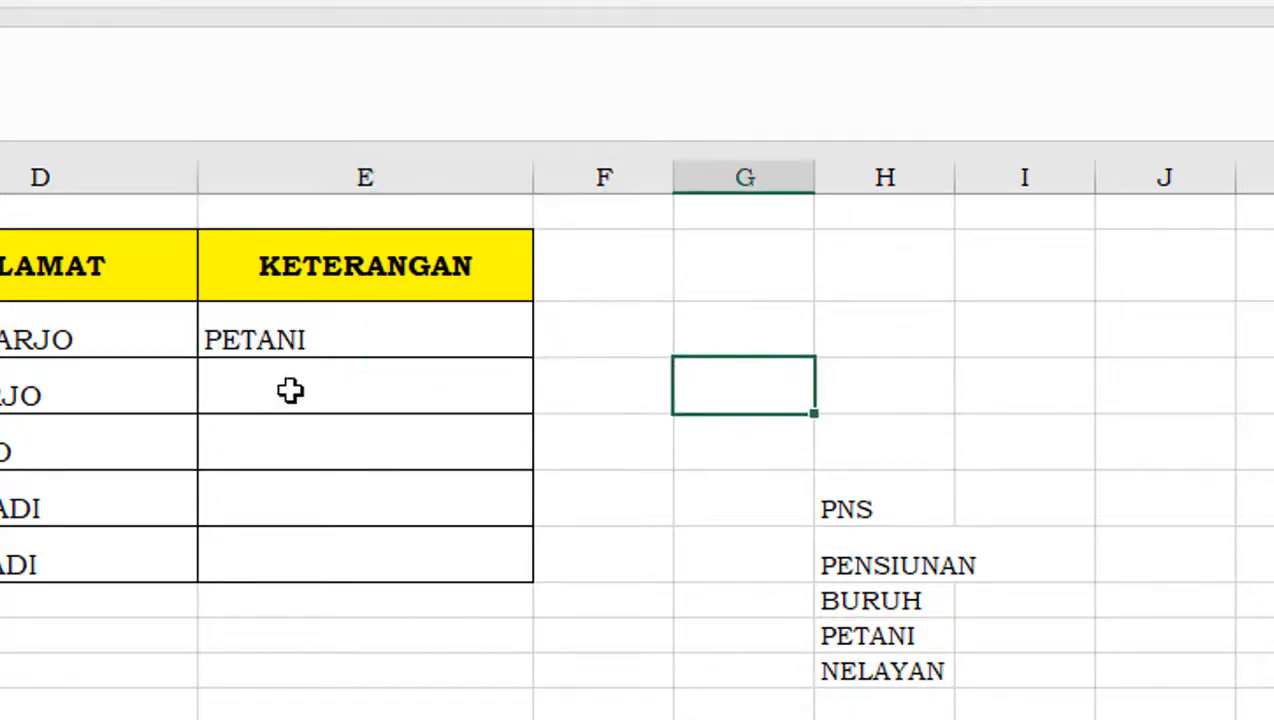
Review the options offered in the filled cell E3 and keep PETANI as its value.
click(358, 332)
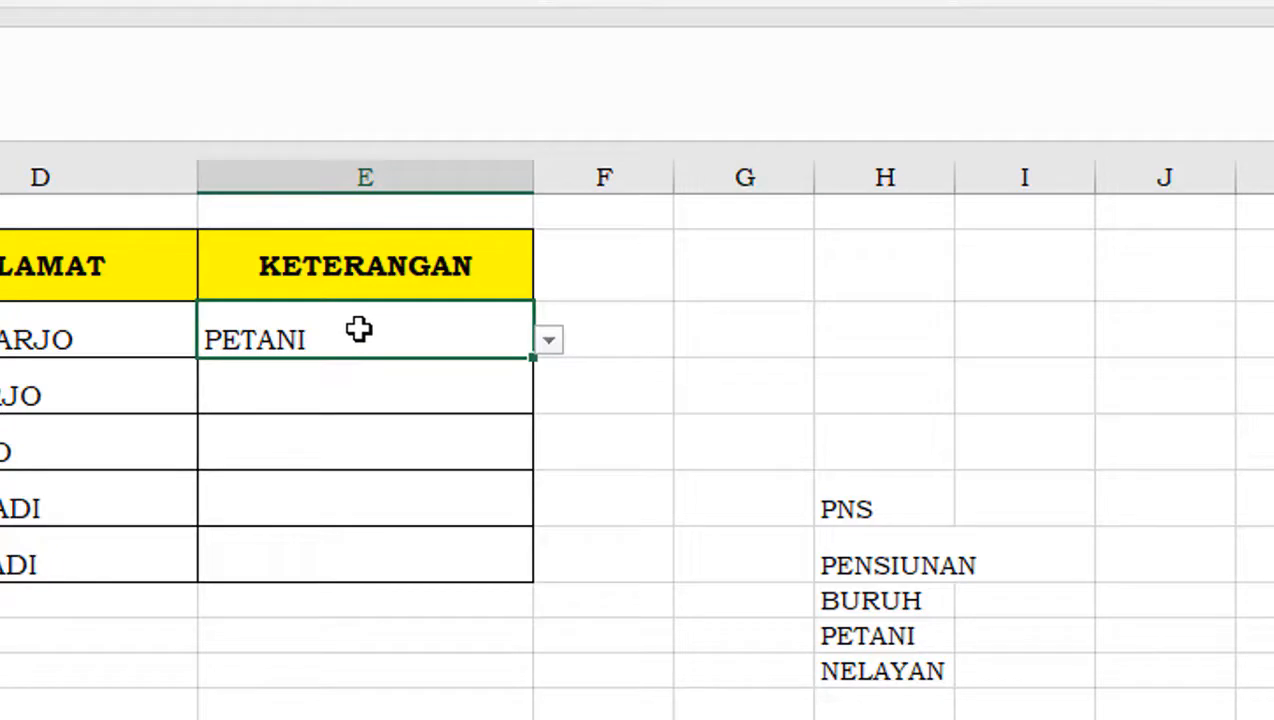
click(550, 344)
click(408, 330)
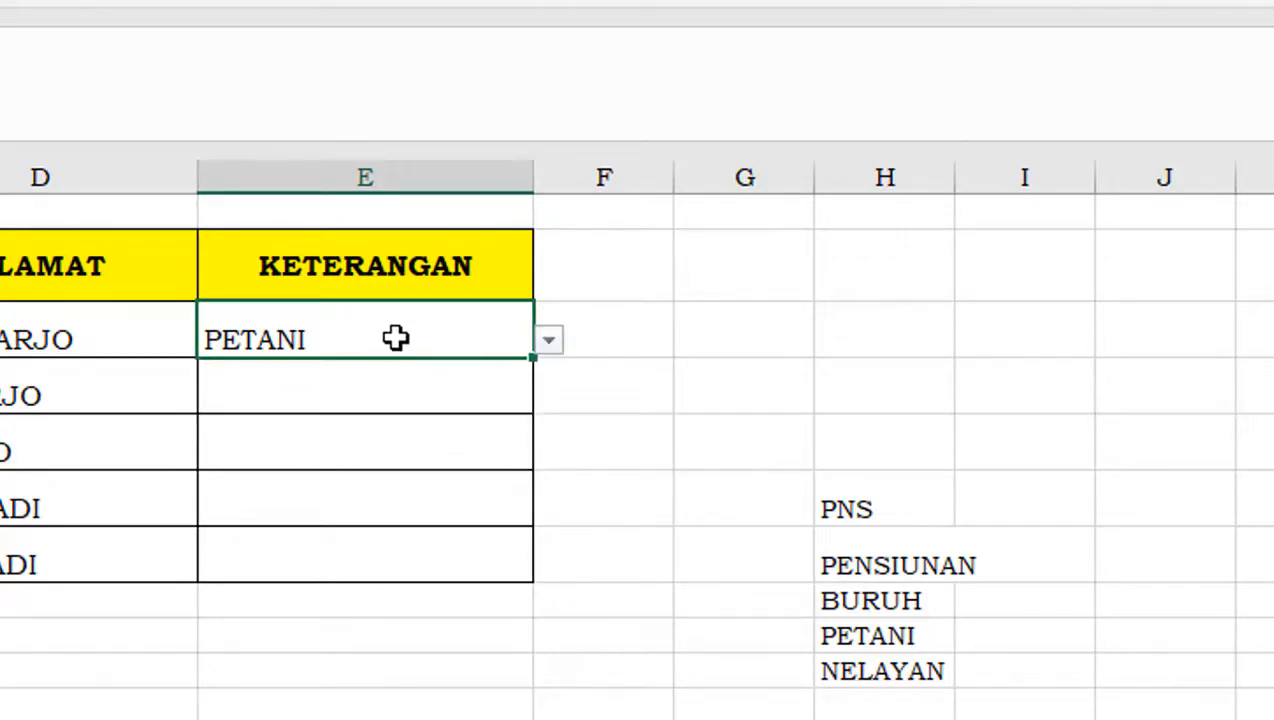
Copy cell E3 with its option list into cells E4 to E7 of the KETERANGAN column.
key(ctrl+c)
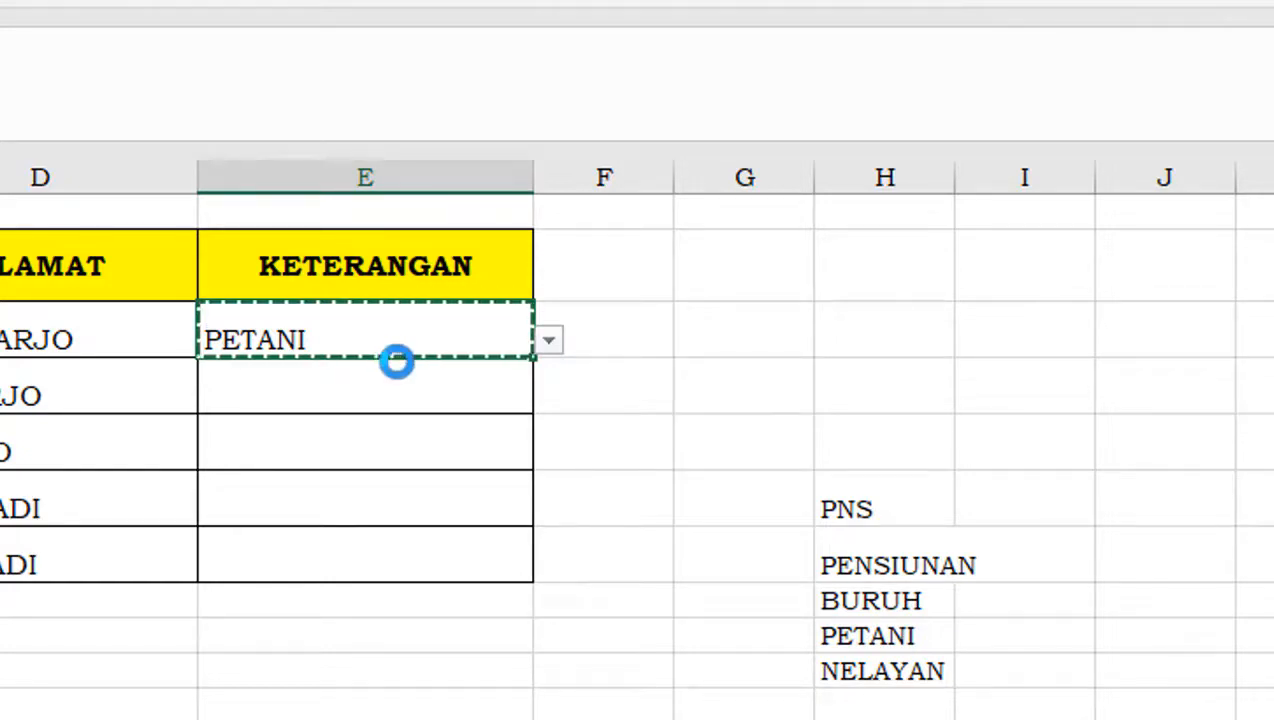
drag(383, 395, 410, 561)
key(ctrl+v)
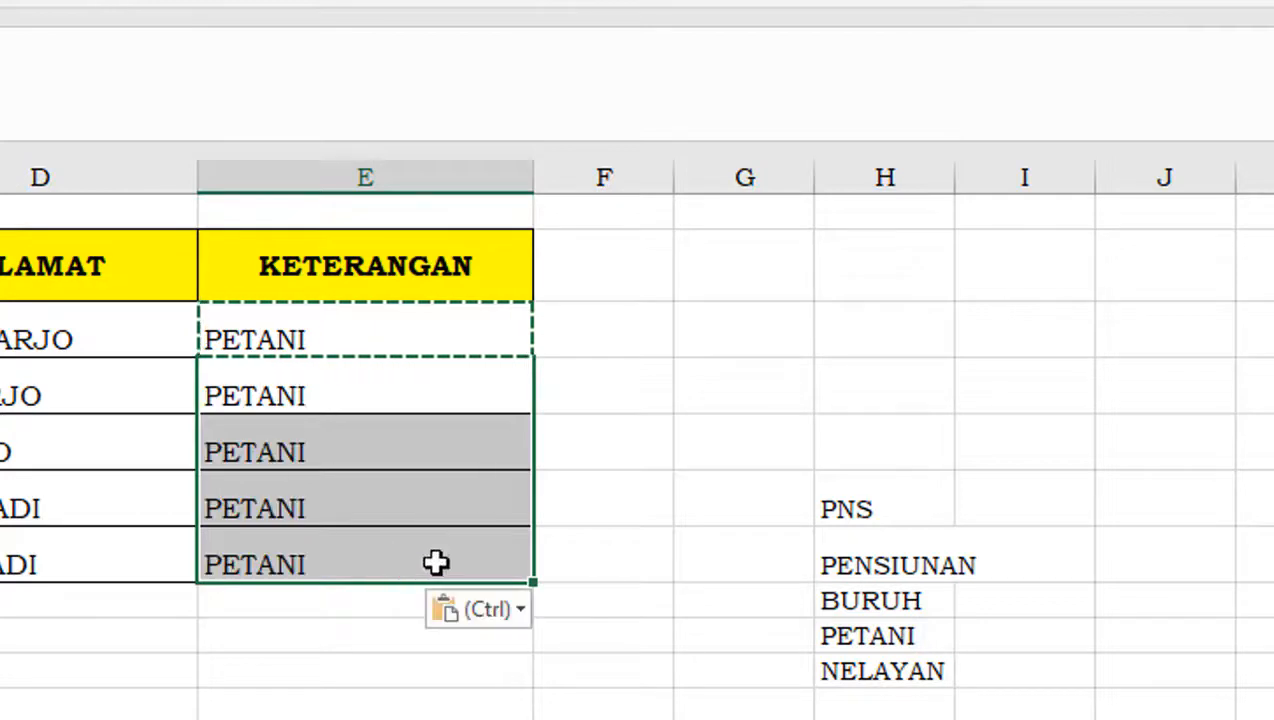
click(660, 466)
Clear the values of cells E4 and E6, and choose PETANI from the option list in E6.
click(406, 407)
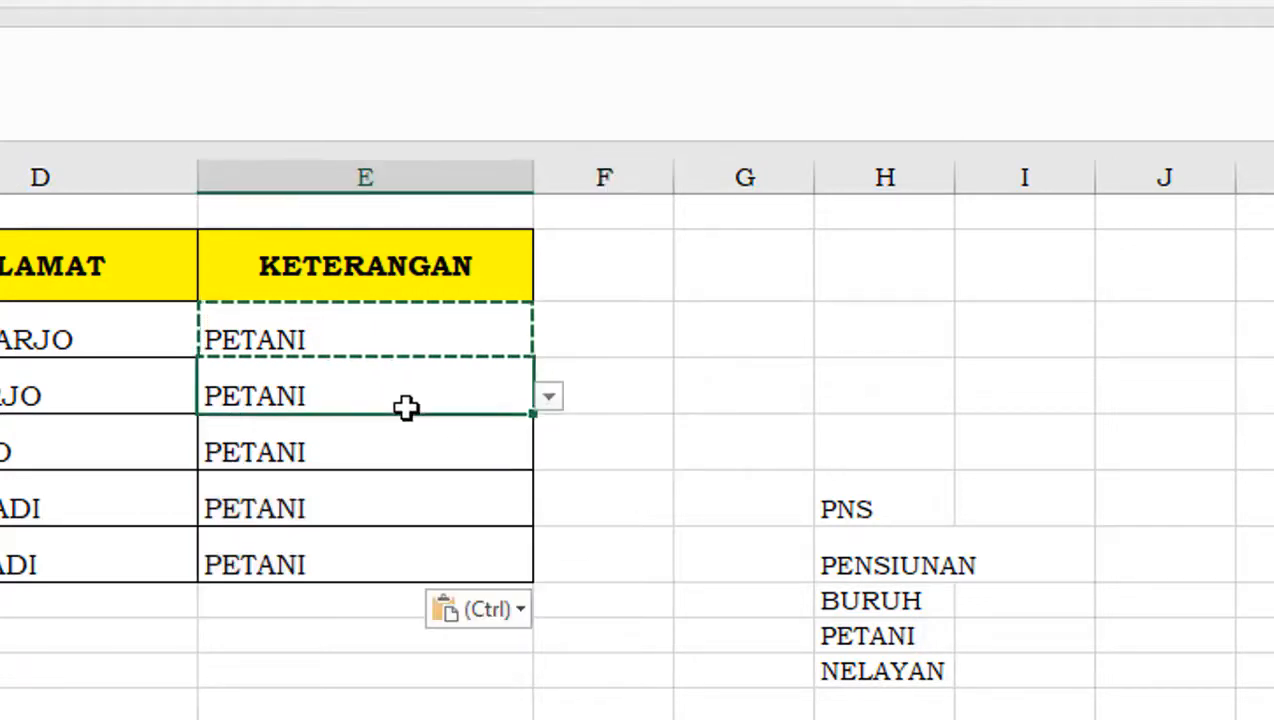
key(Delete)
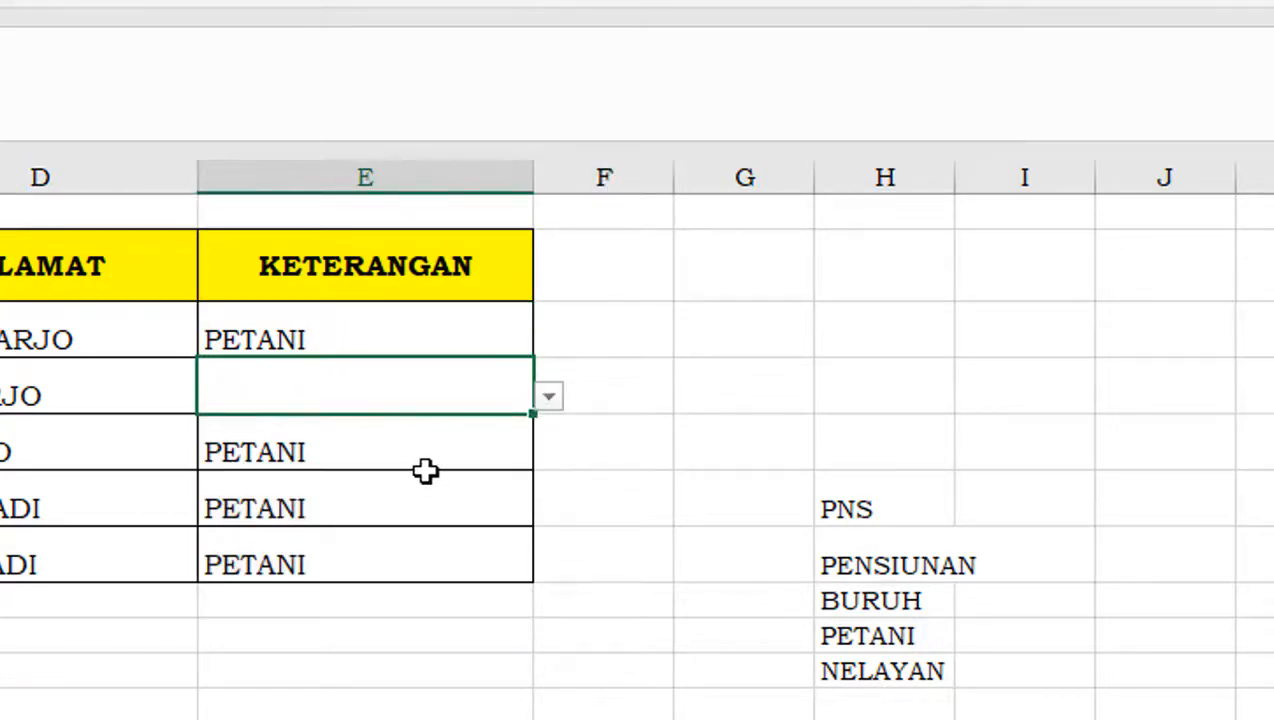
click(425, 473)
key(Delete)
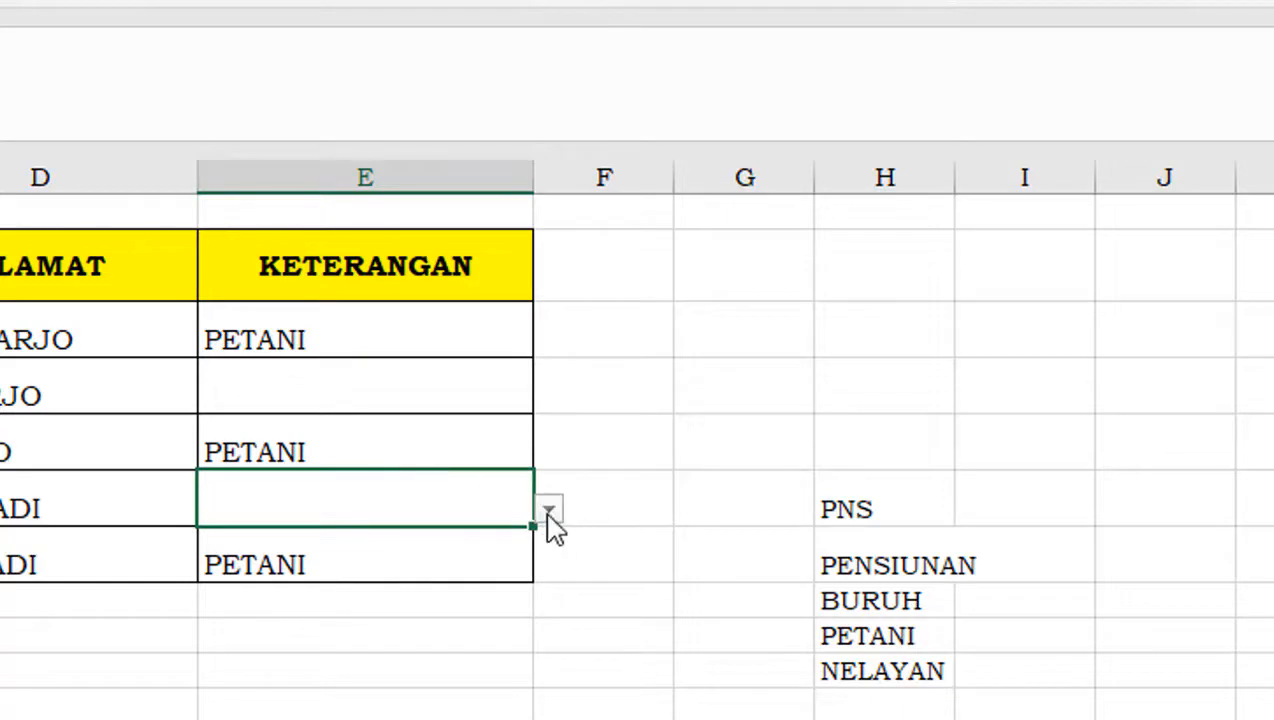
click(548, 514)
click(279, 606)
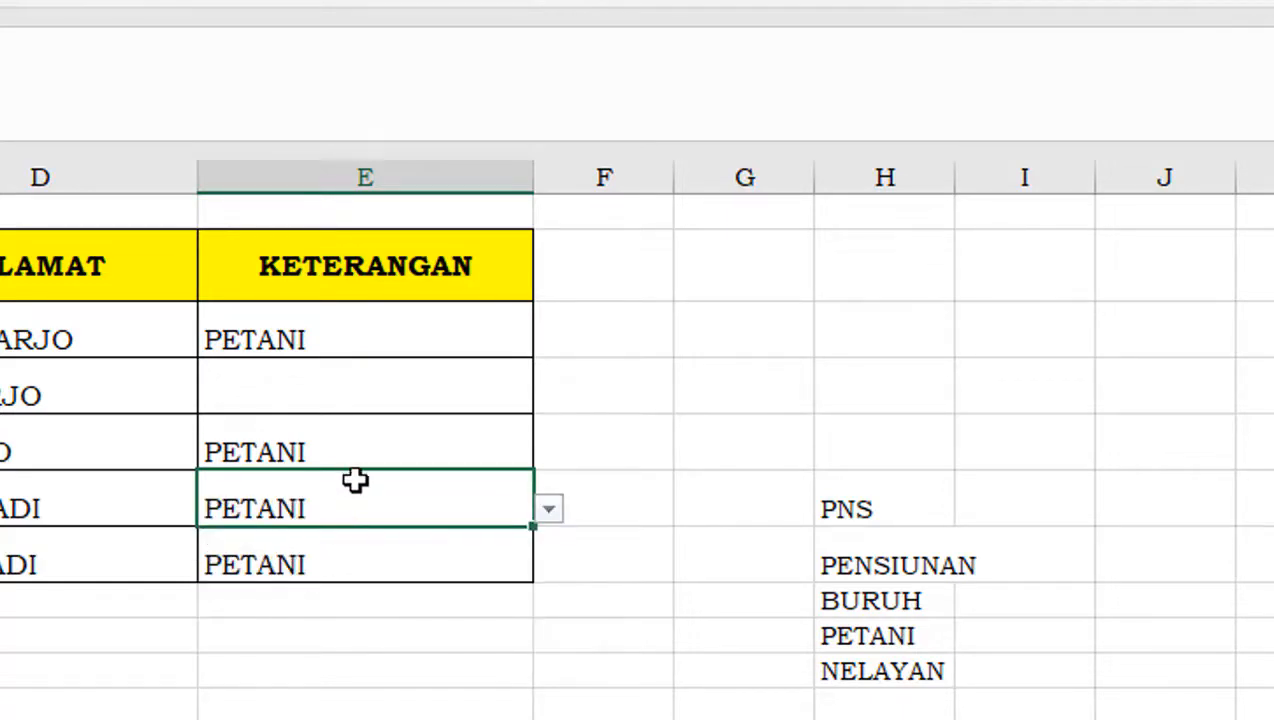
Choose PENSIUNAN from the option list in cell E5 and PETANI from the one in cell E4.
click(394, 418)
click(549, 456)
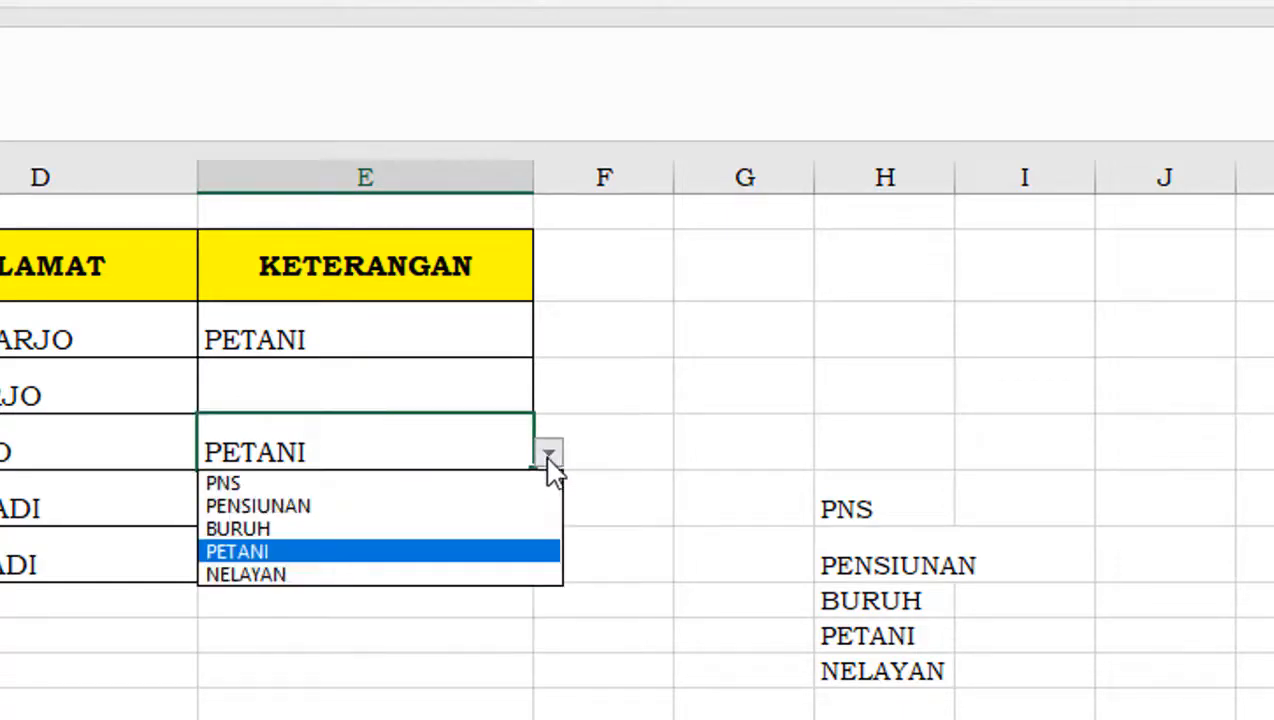
click(290, 505)
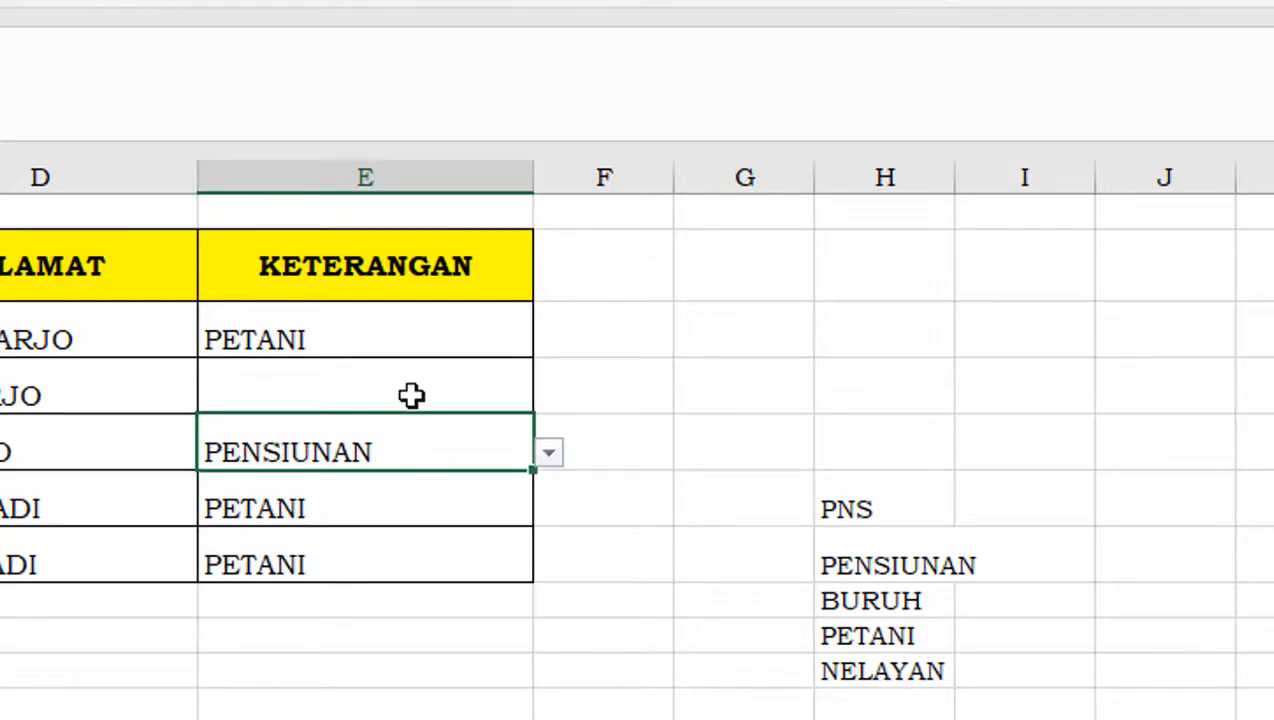
click(412, 396)
click(549, 397)
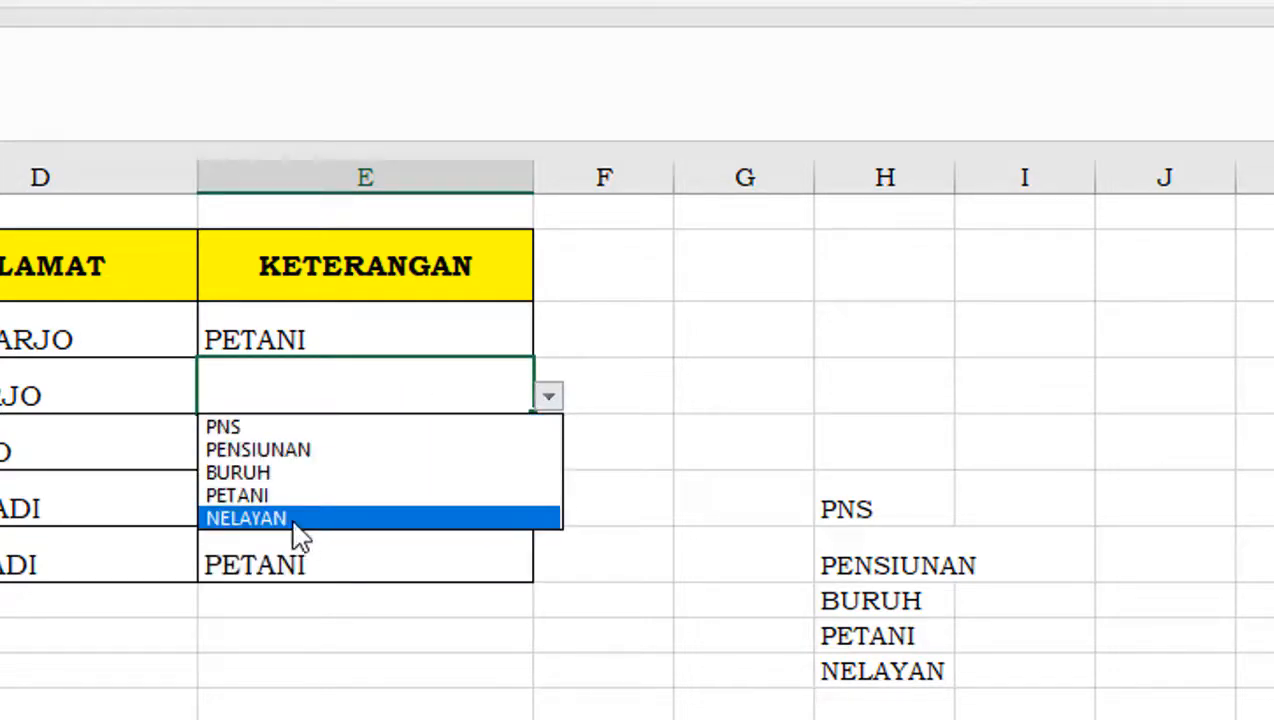
click(268, 497)
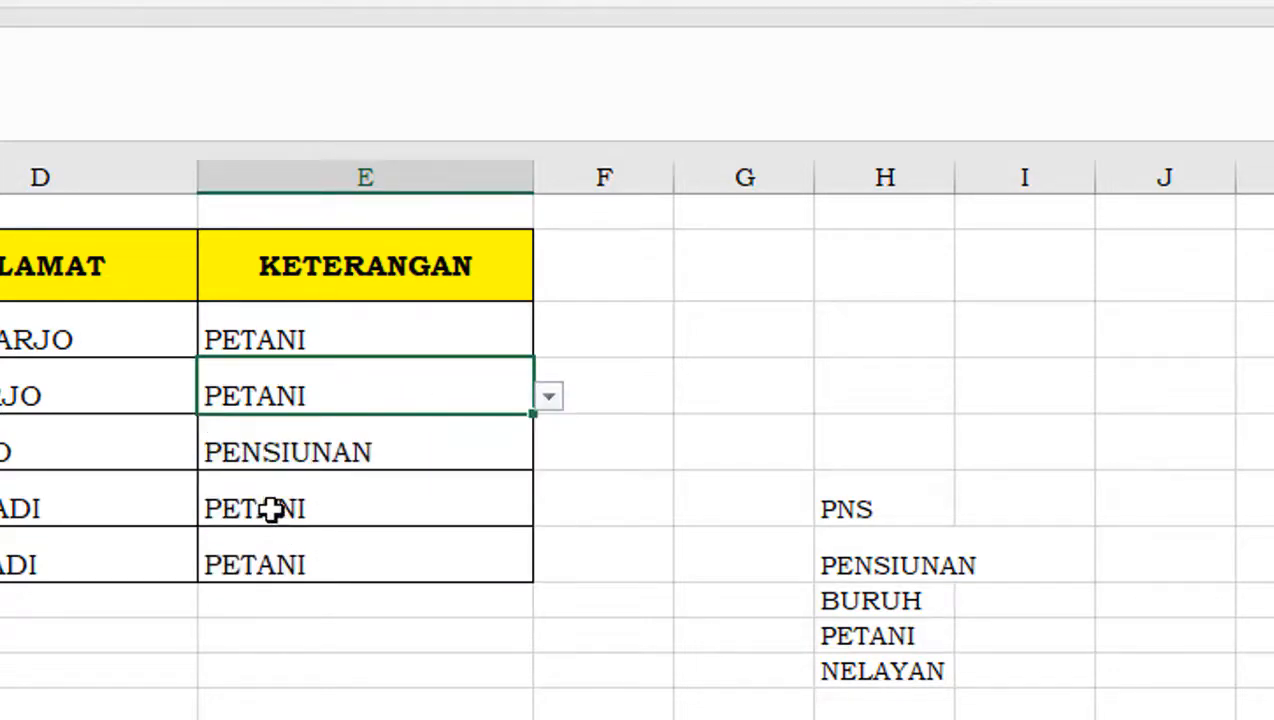
click(728, 424)
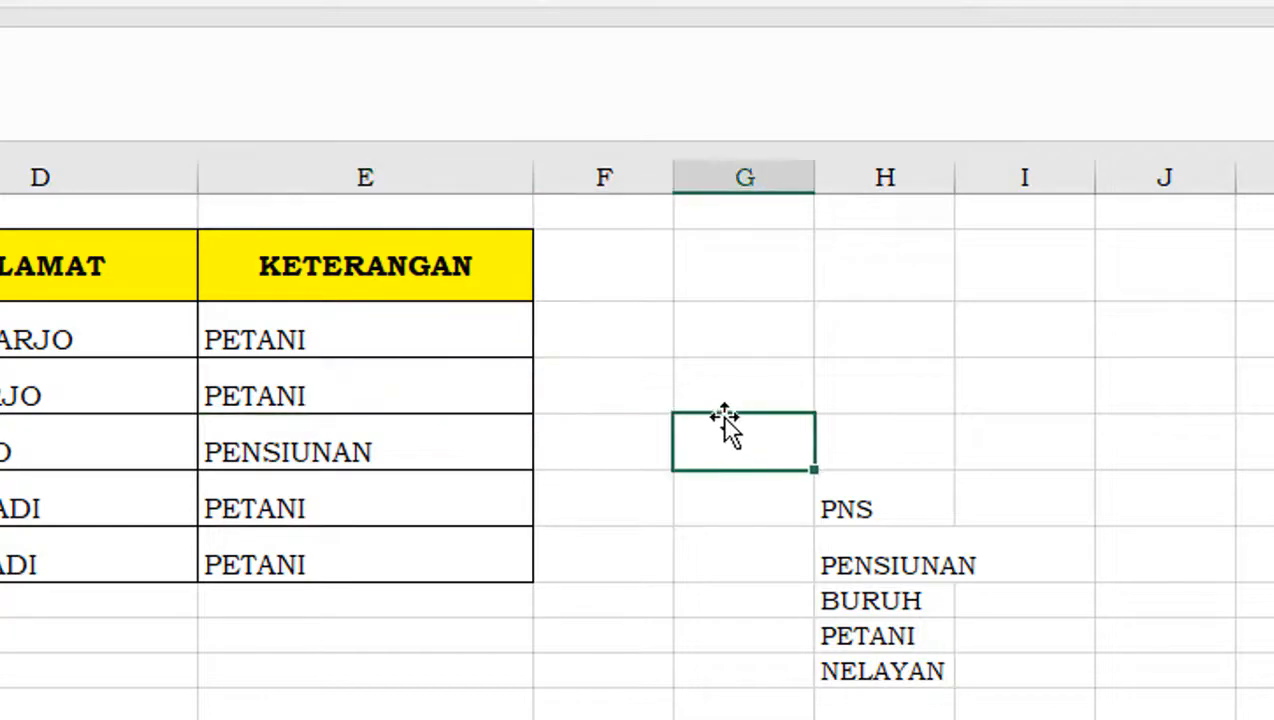
click(659, 658)
click(415, 715)
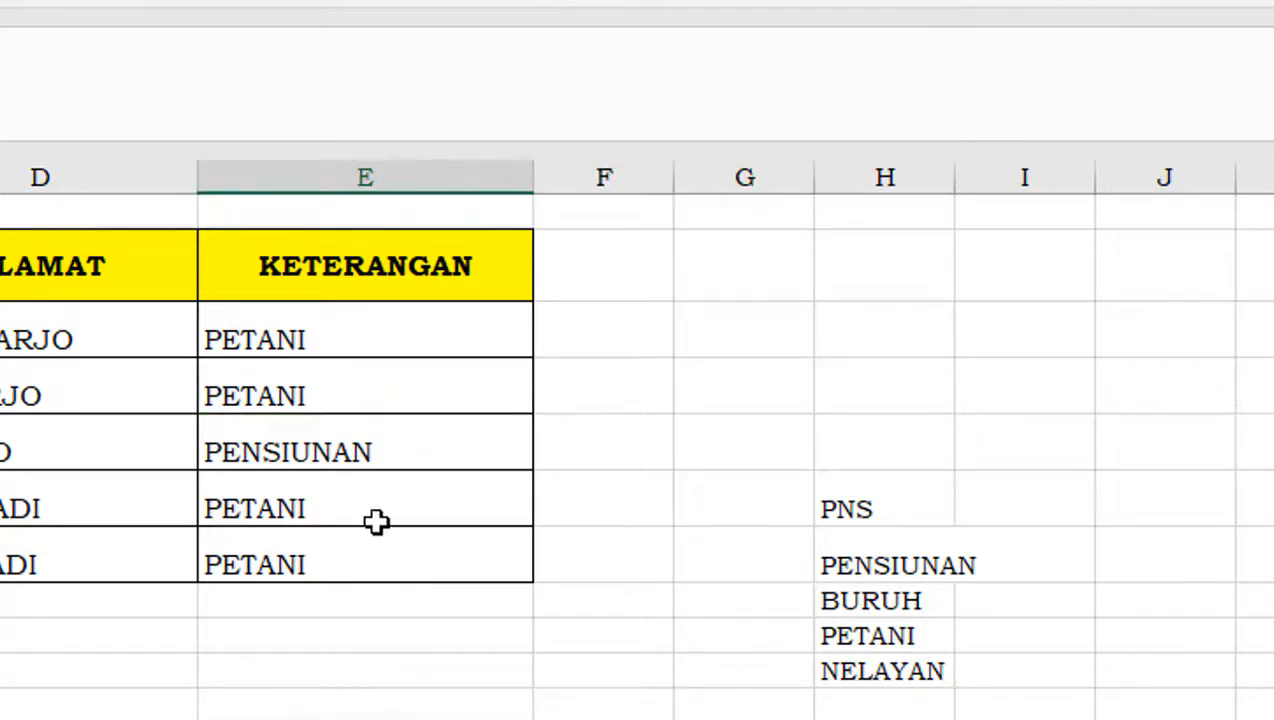
Clear all data validation settings from cells E3 to E7 of the KETERANGAN column.
click(424, 328)
drag(452, 368, 470, 547)
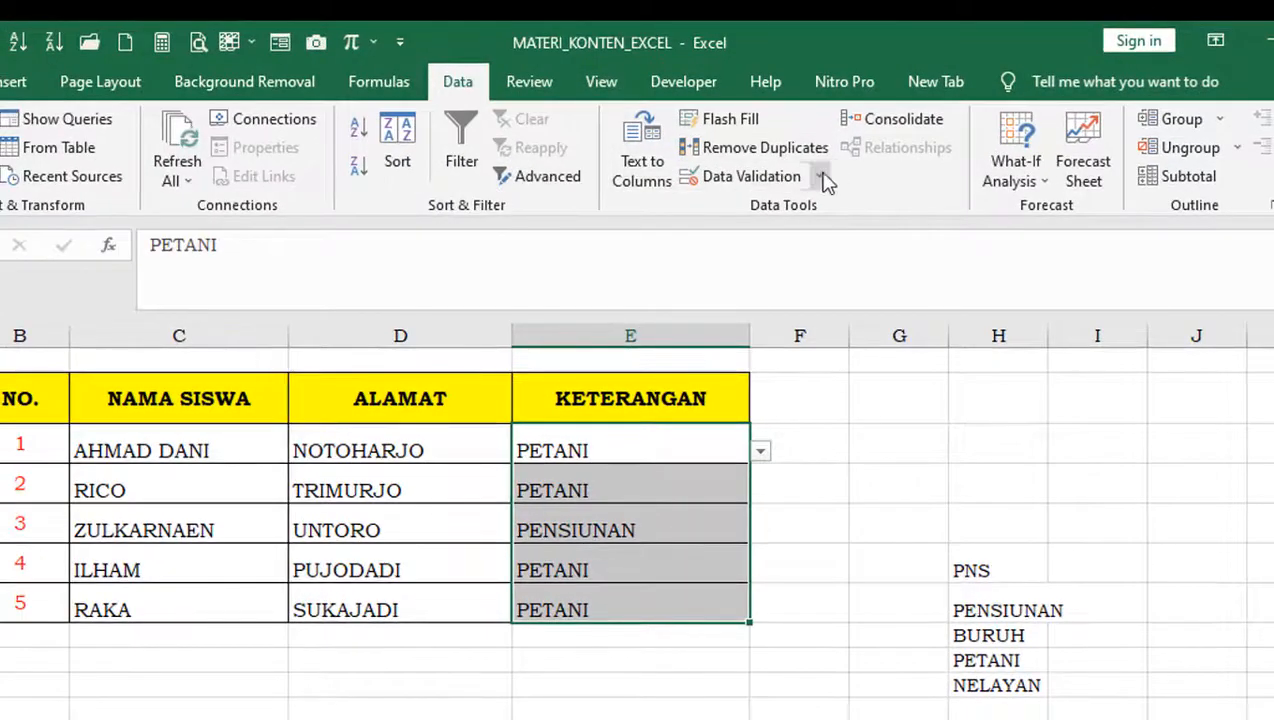
click(819, 180)
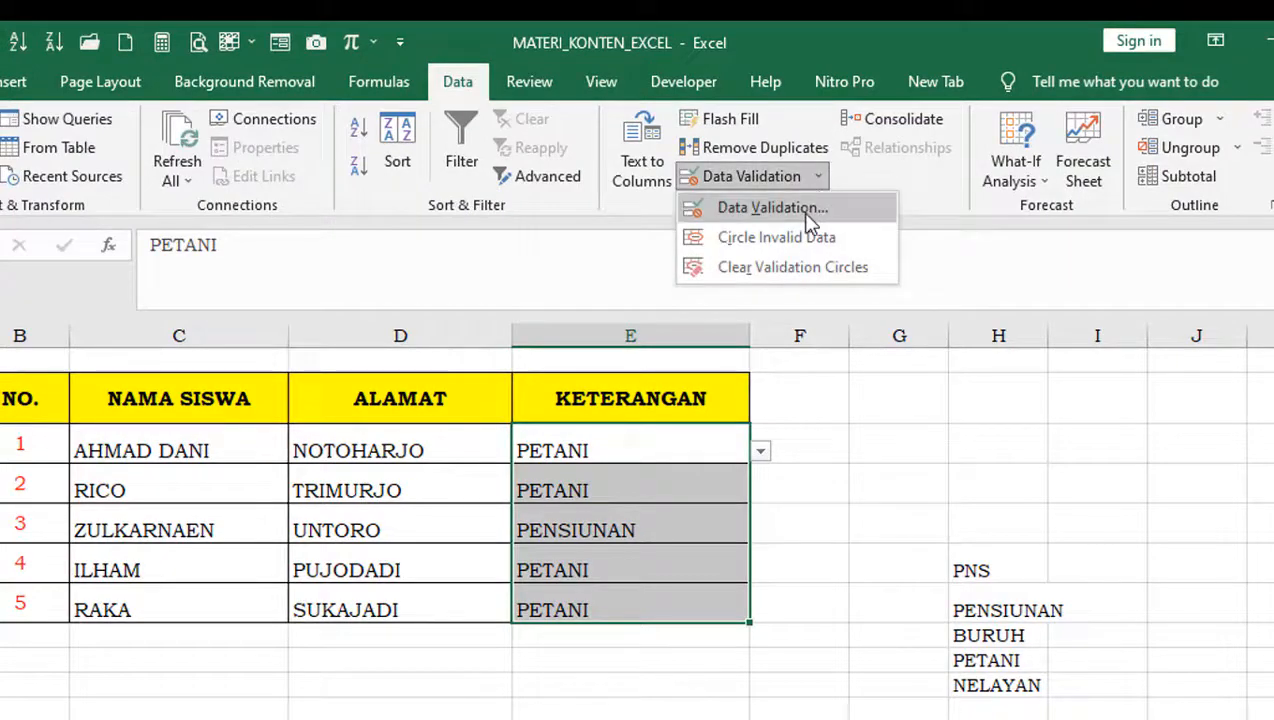
click(805, 210)
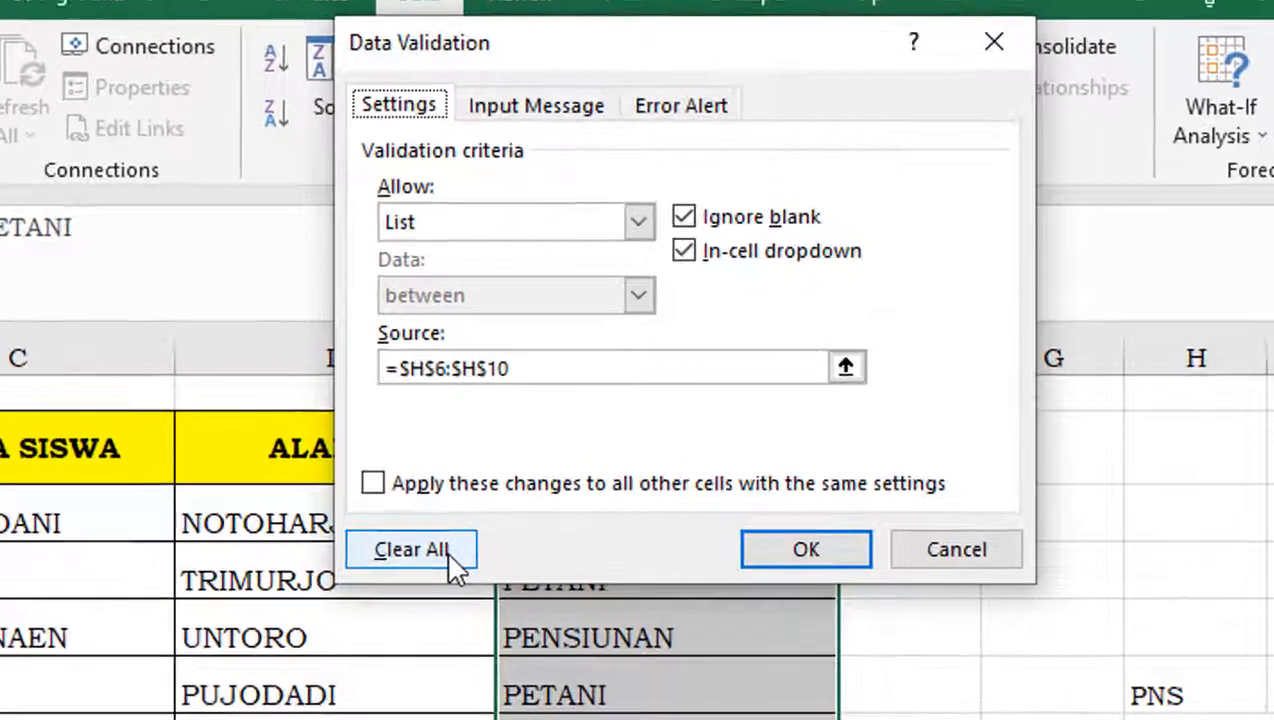
click(465, 471)
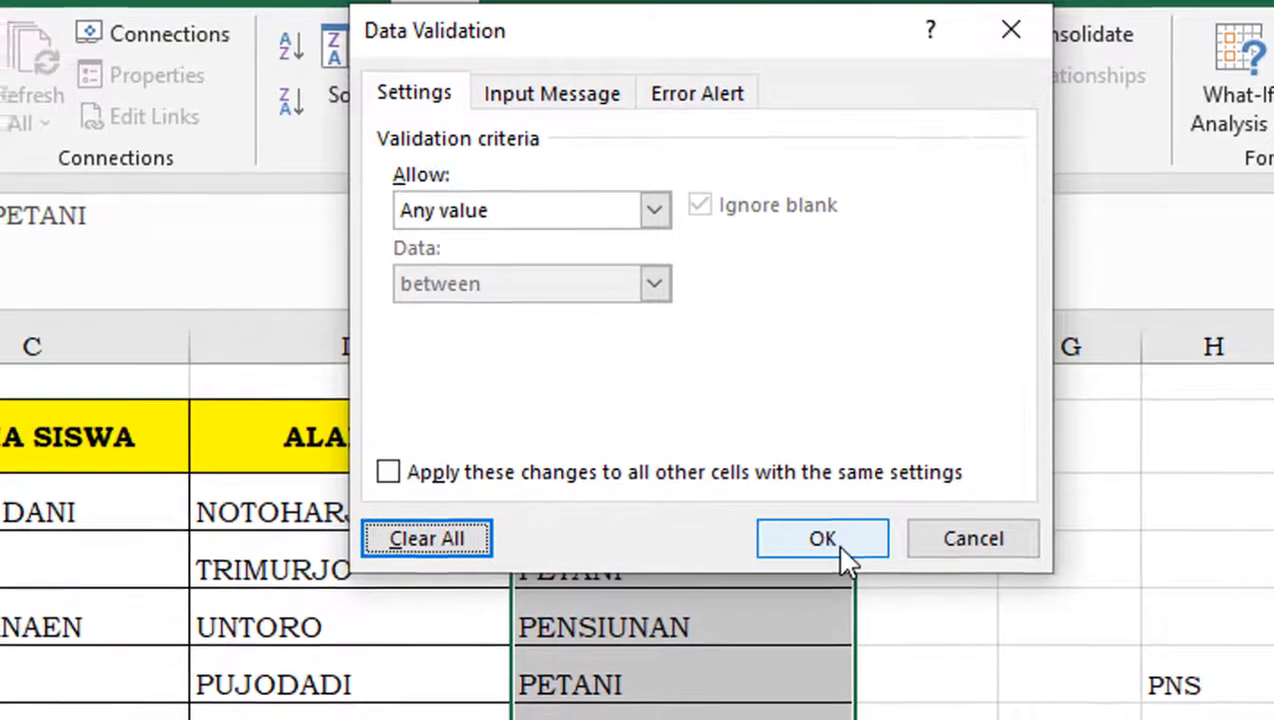
click(822, 558)
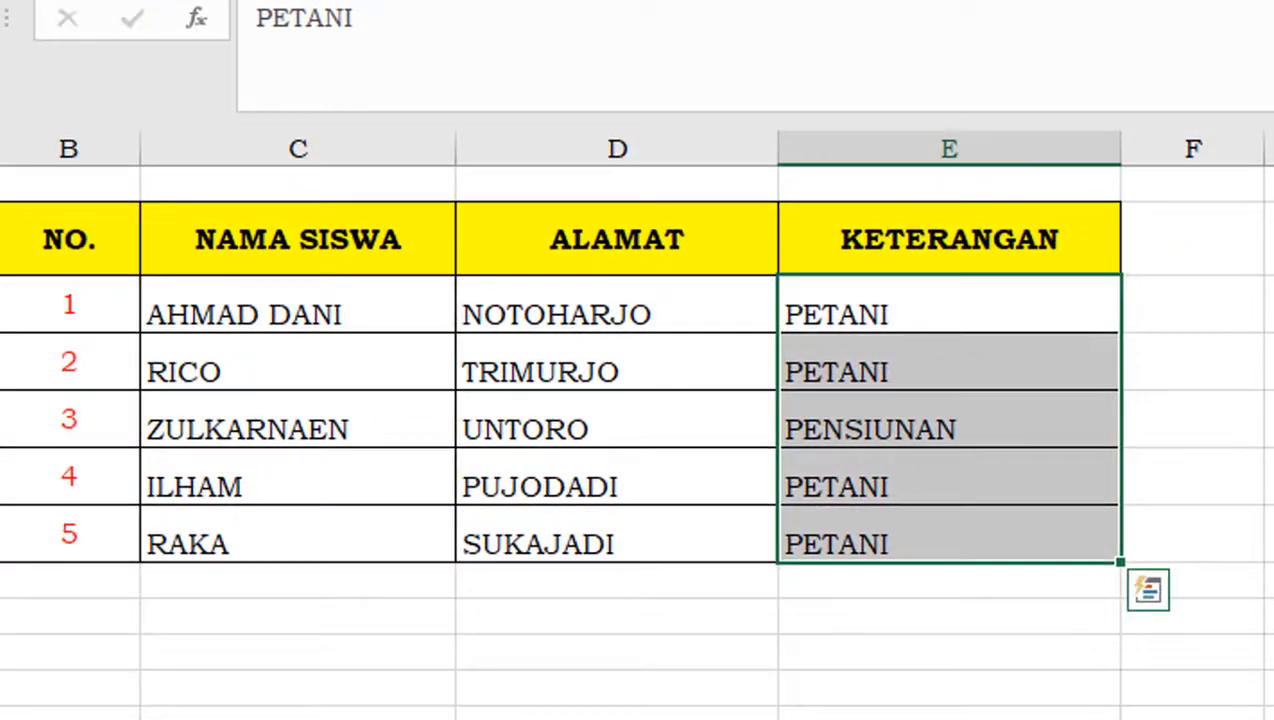
click(1270, 418)
click(1084, 380)
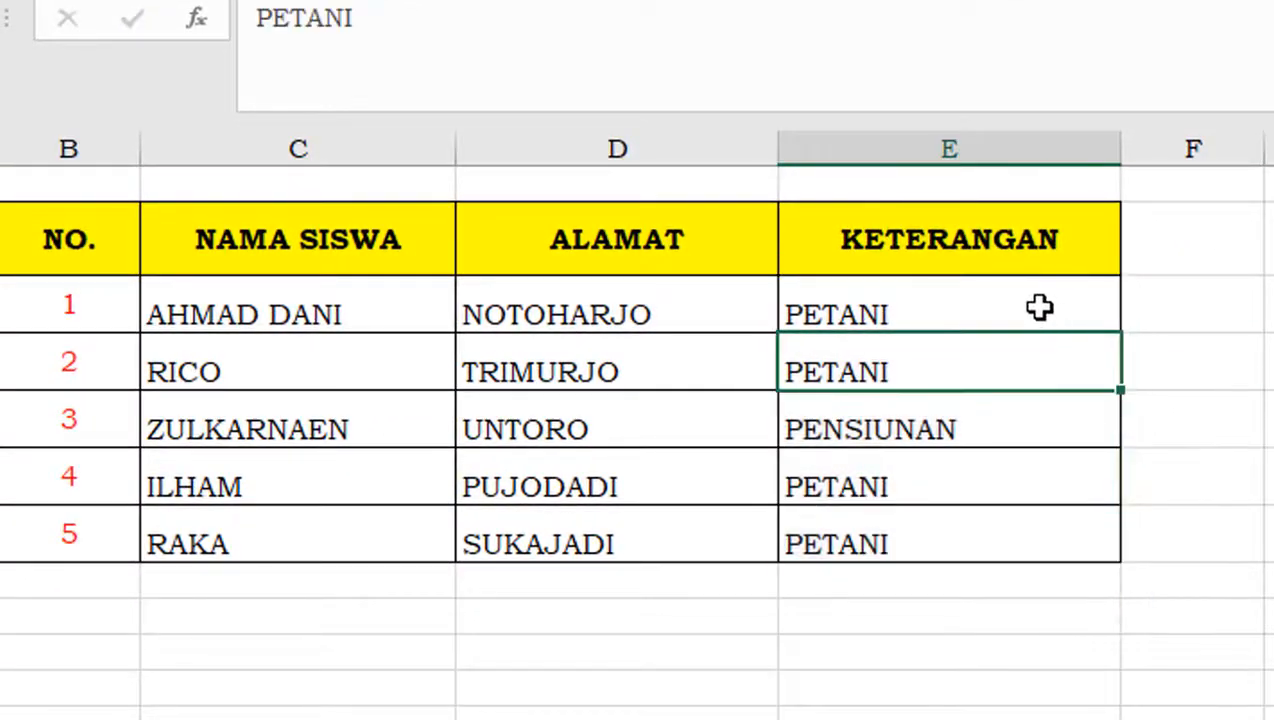
Delete the values in cells E3 to E7 of the KETERANGAN column.
drag(1041, 308, 1043, 552)
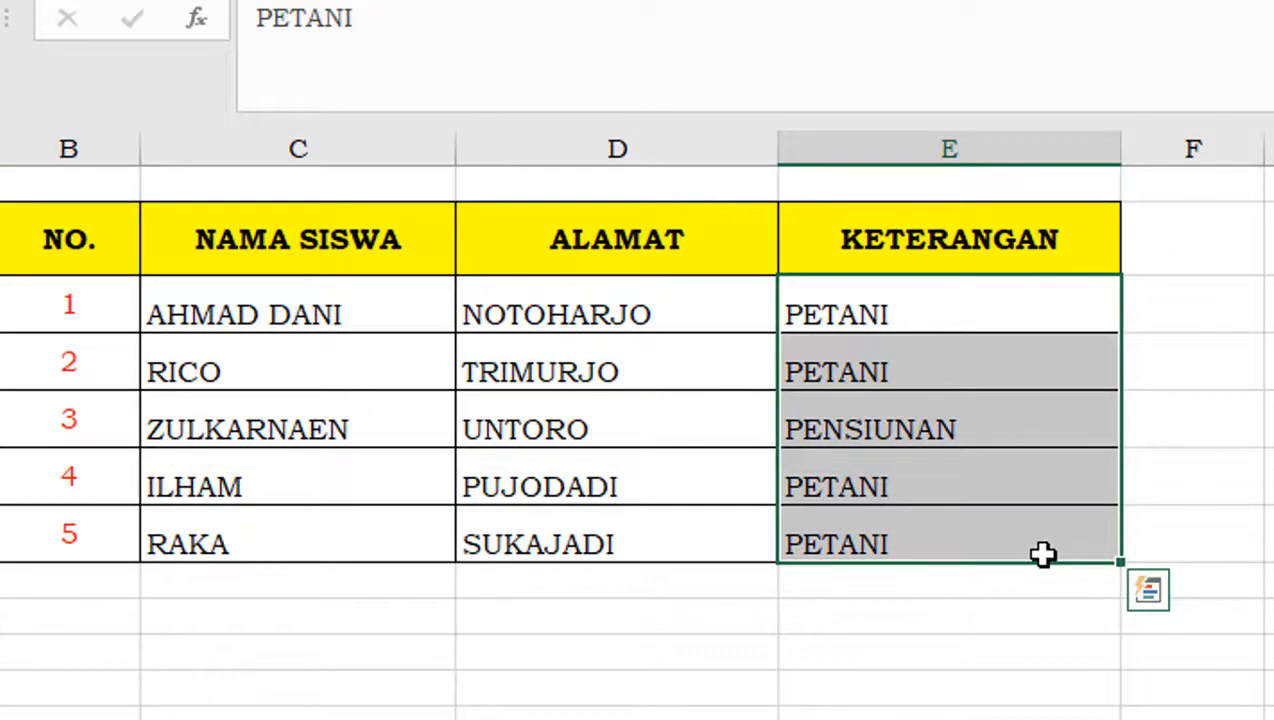
key(Delete)
click(1150, 655)
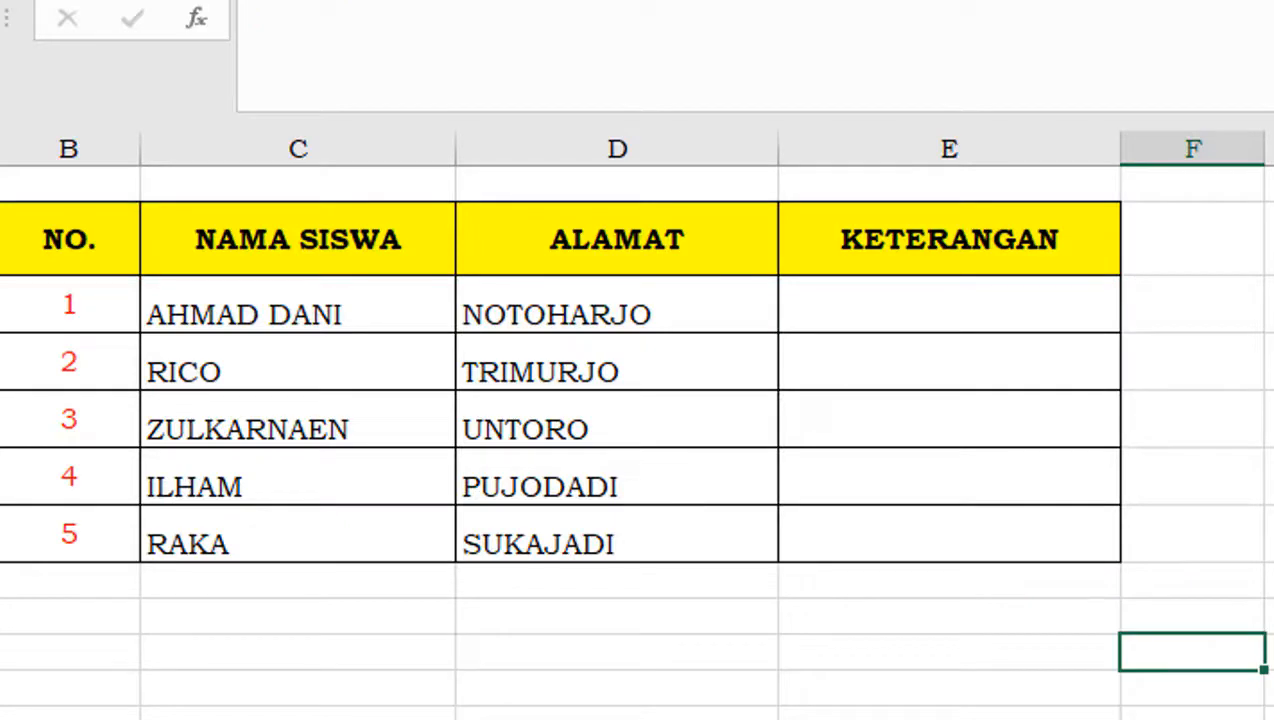